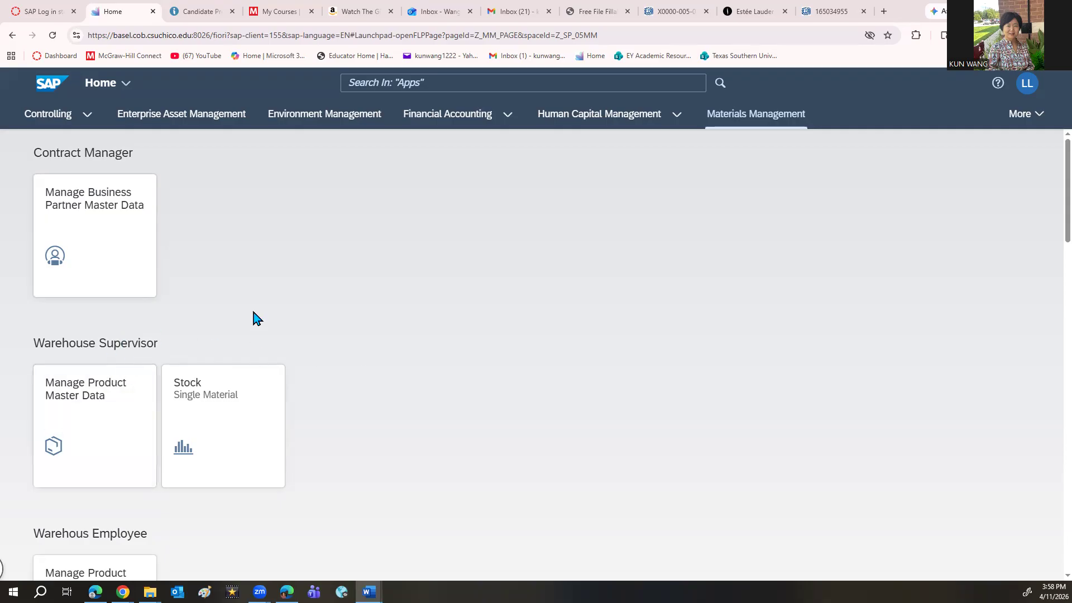
- Start a new product master data record with the product number CHLK1111
scroll(253, 316, down, 3)
scroll(254, 334, up, 3)
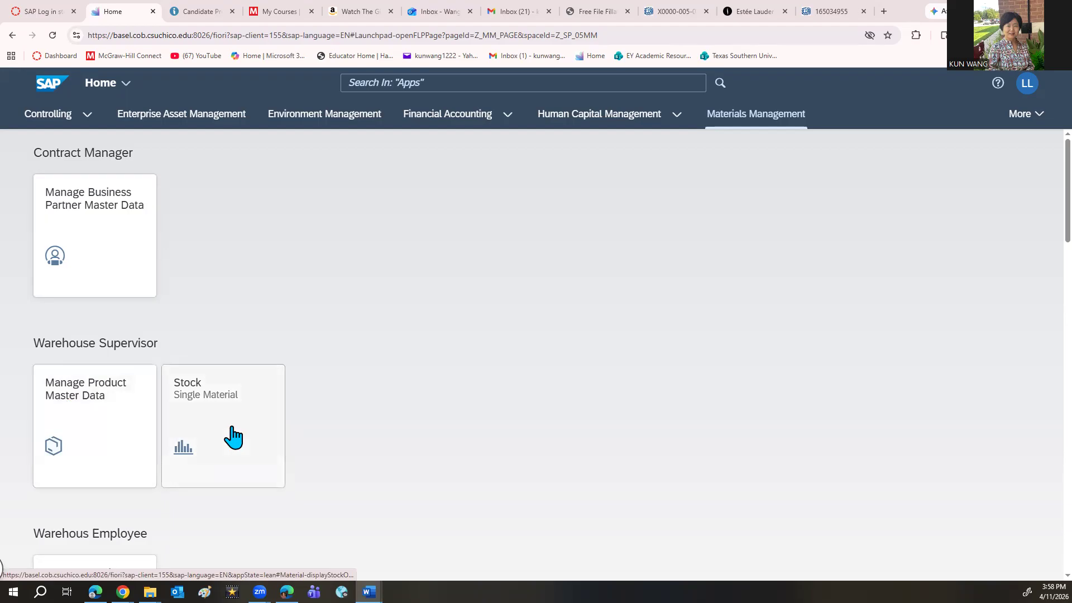
click(102, 420)
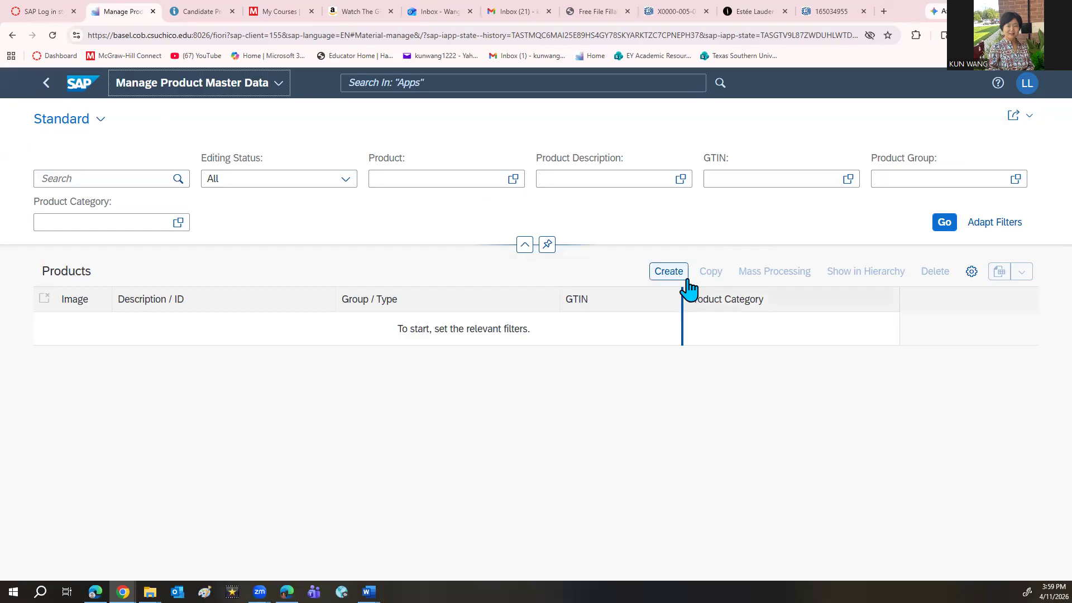
click(664, 276)
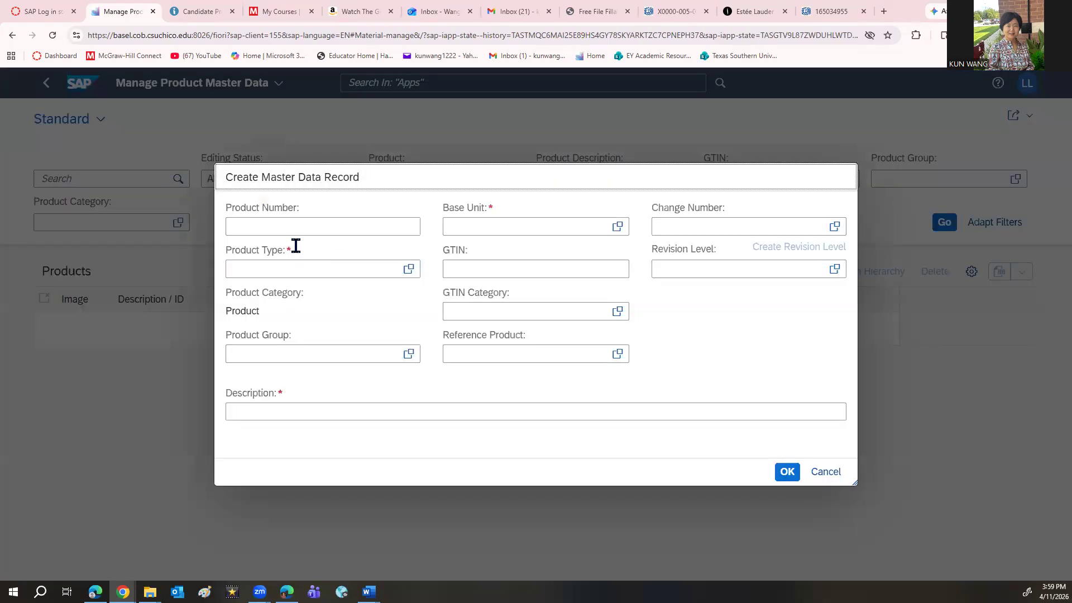
click(284, 269)
click(285, 228)
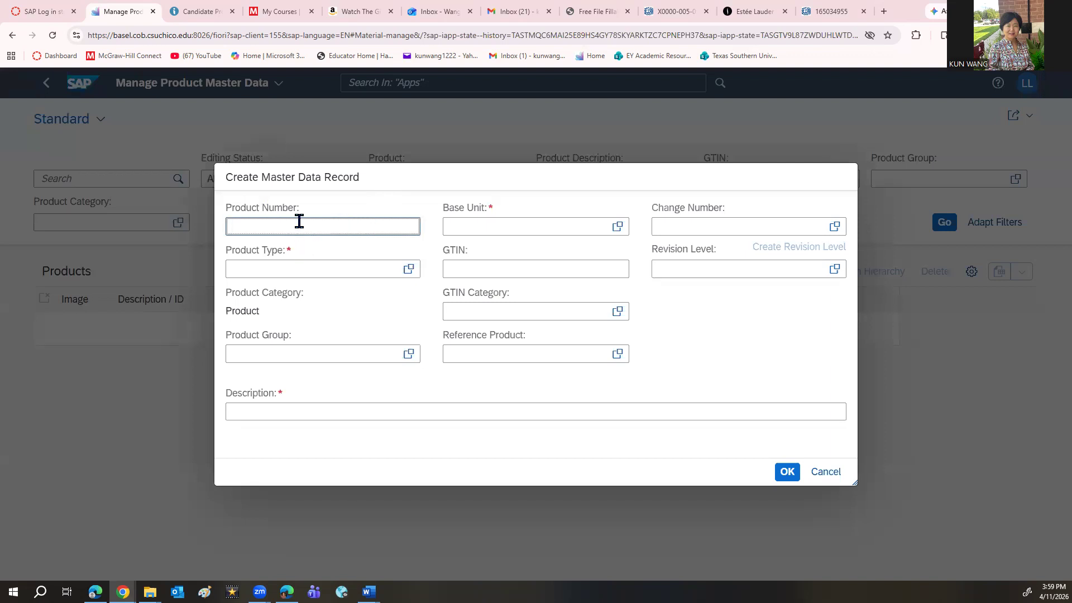
text(CHLK1111)
- Set the new record's product type to Trading Goods (HAWA) and its base unit to Each (EA)
click(408, 270)
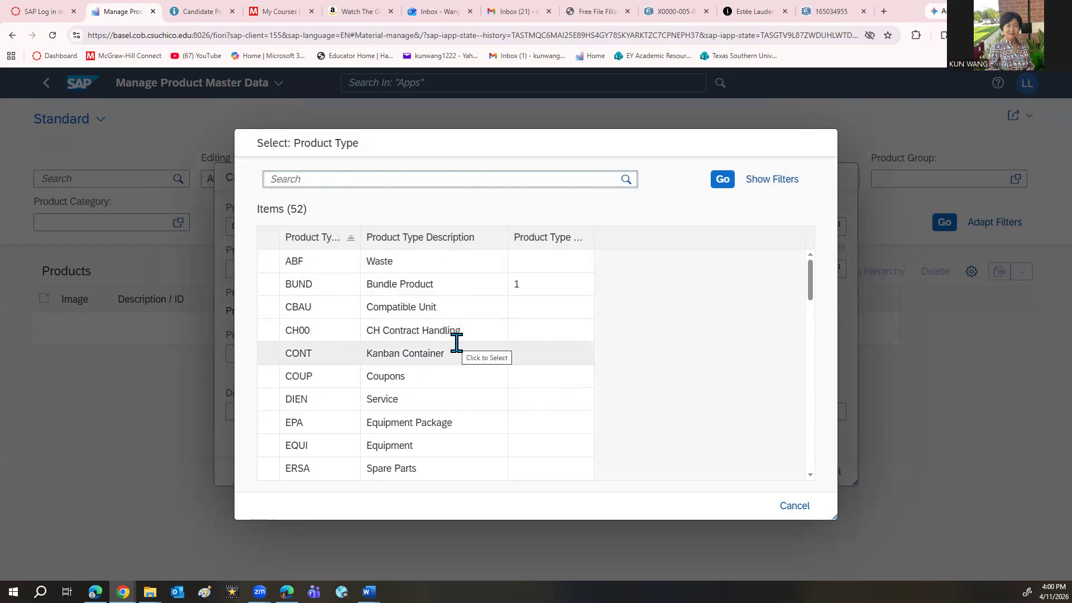
scroll(450, 344, down, 5)
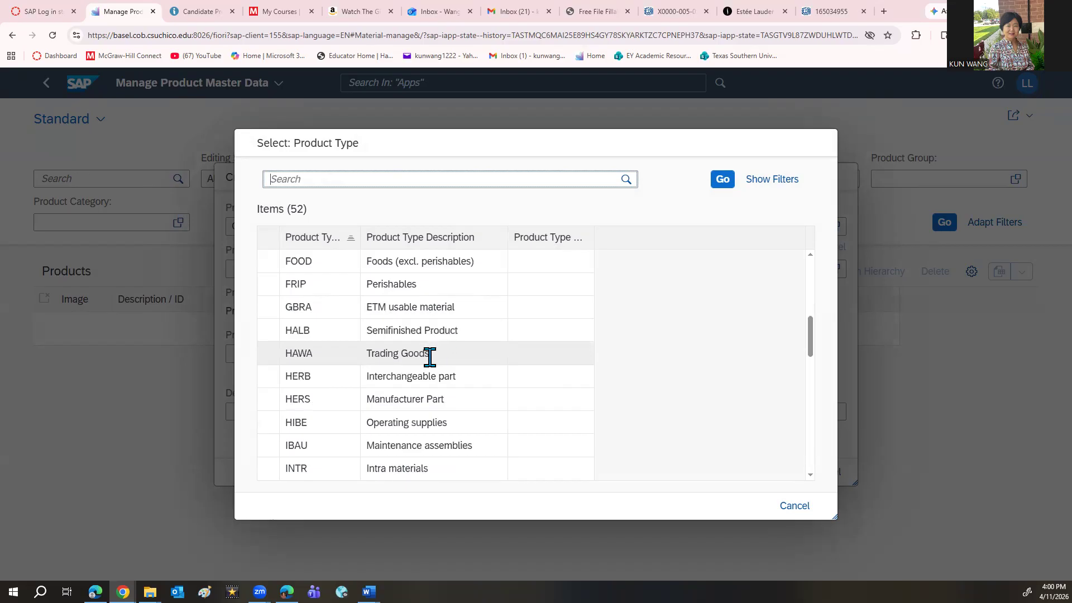
click(430, 357)
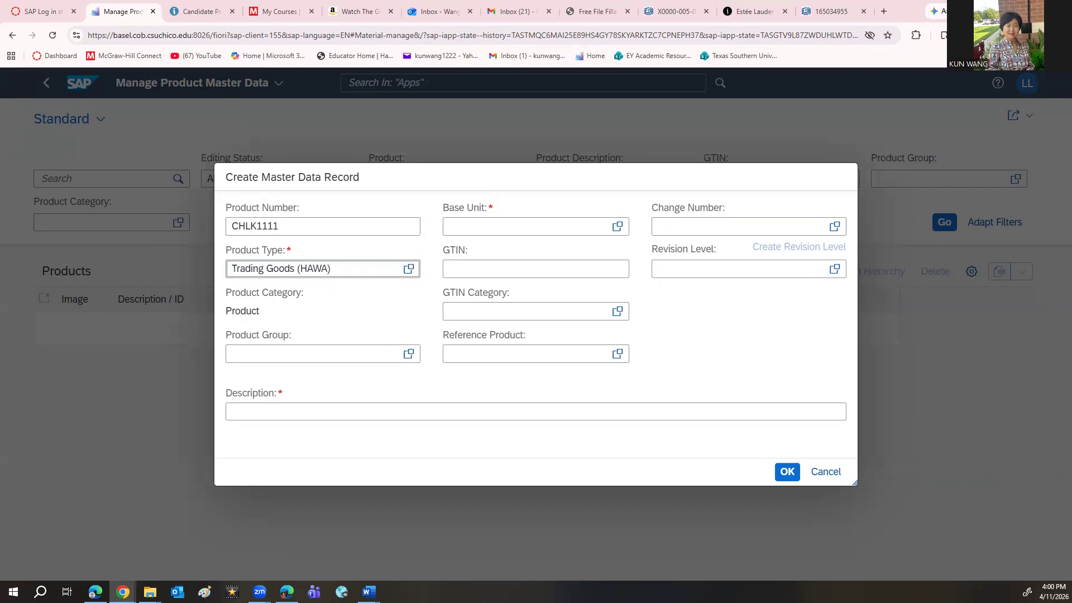
click(501, 230)
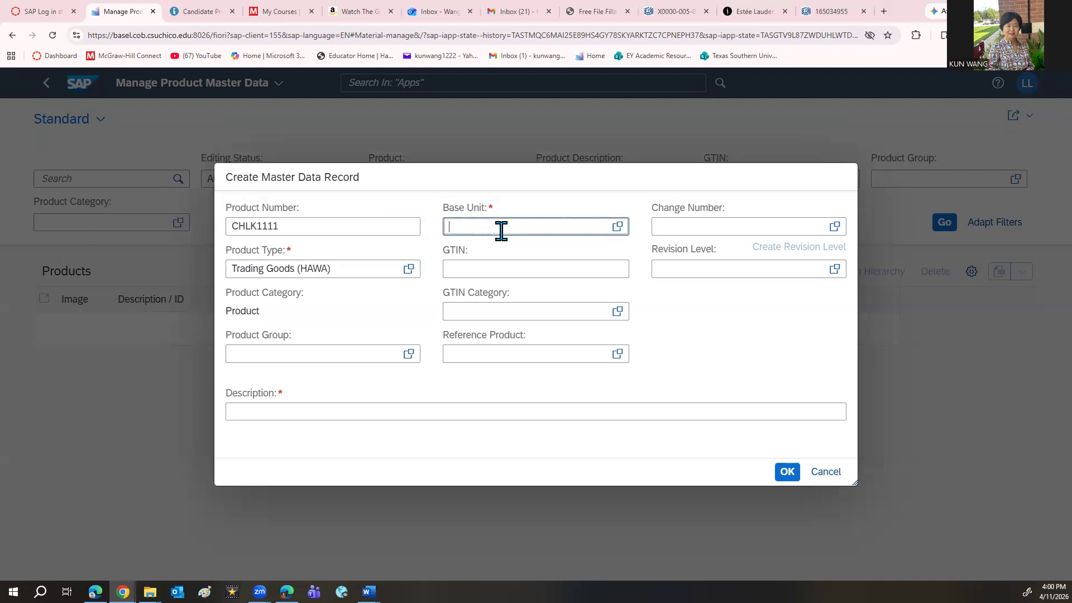
text(EA)
click(488, 284)
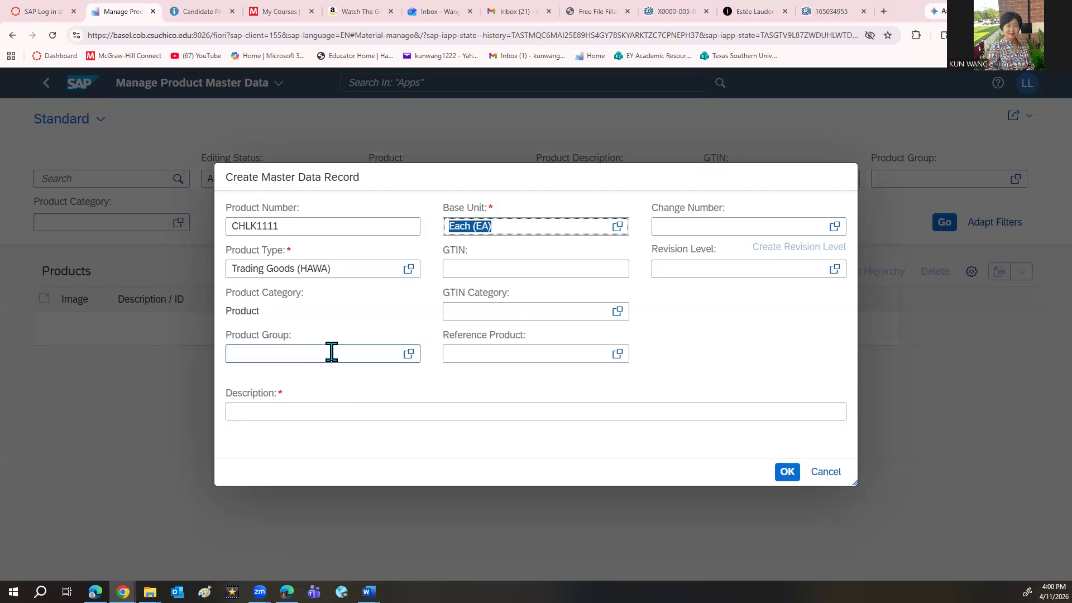
- Assign the product group Utilities (UTIL), enter the description "Chain lock 111" and confirm the record
click(408, 354)
click(402, 377)
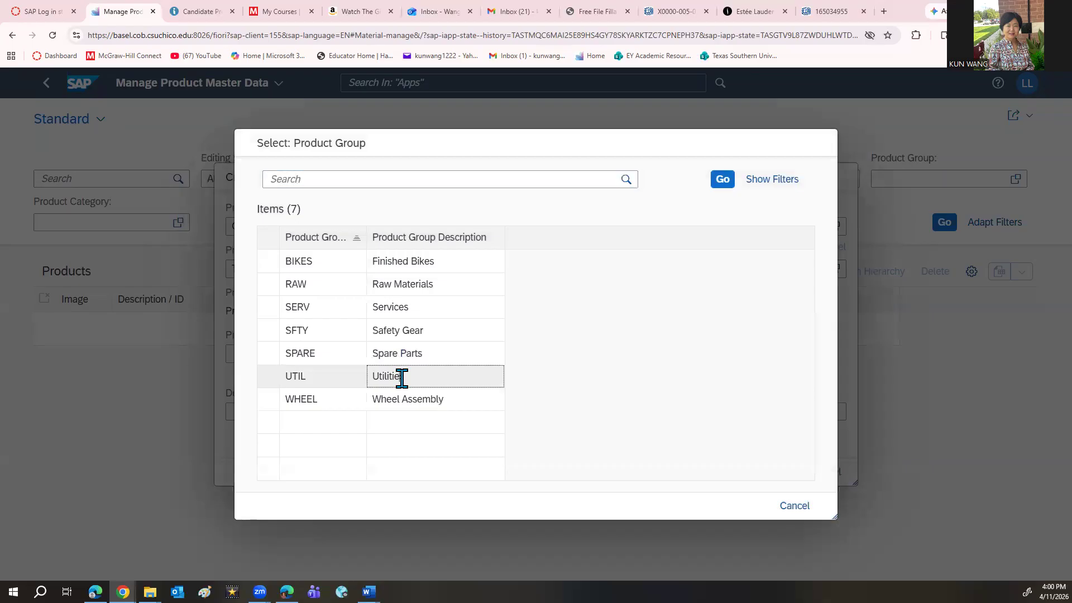
click(370, 412)
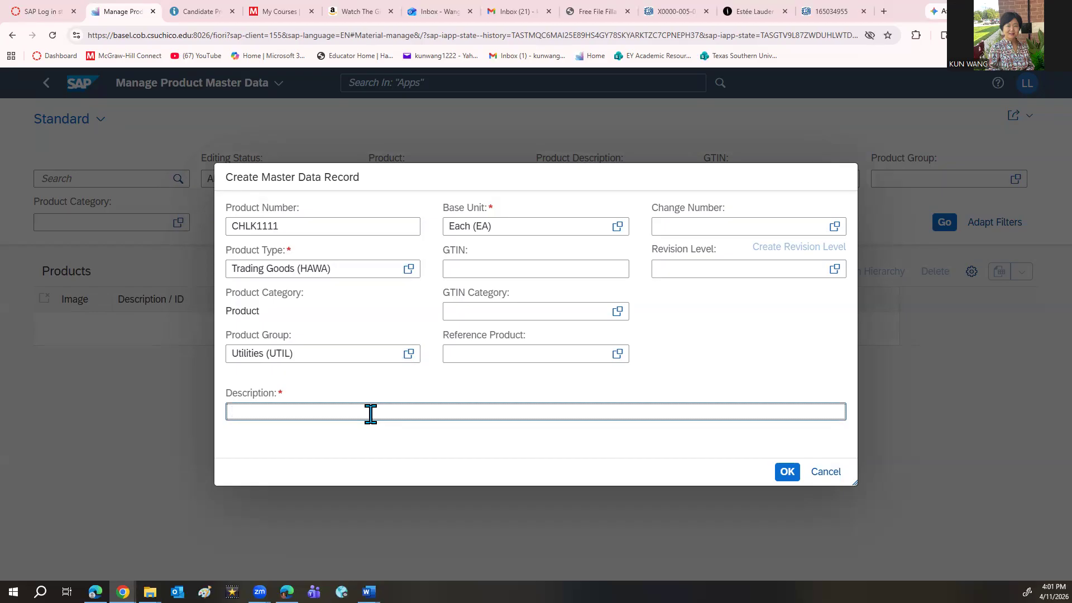
text(Chain lock 111)
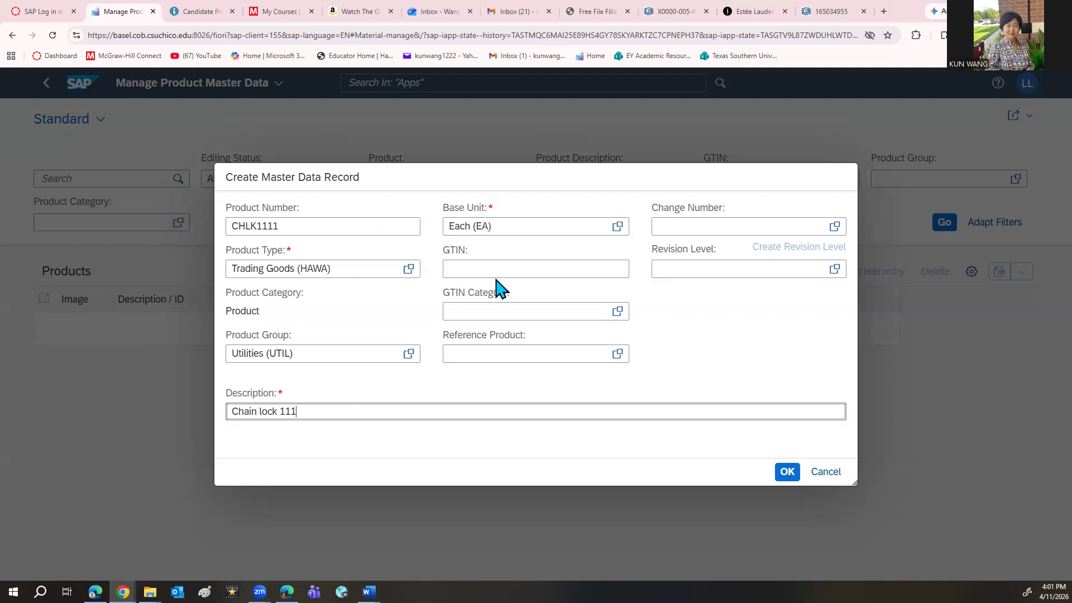
click(788, 471)
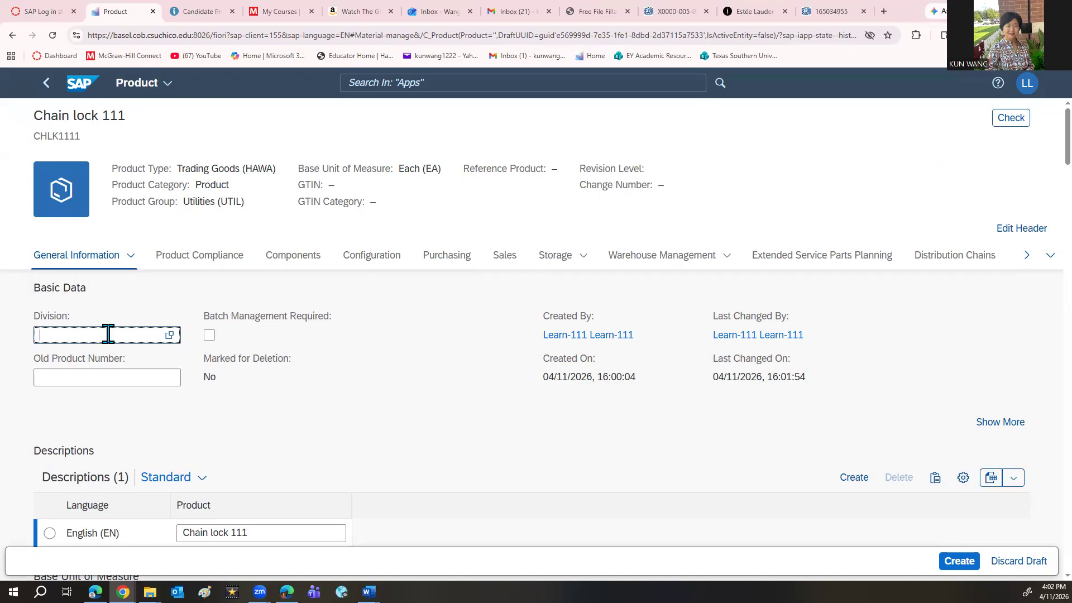
- Set the product's division to Accessories (AS) in the basic data
click(168, 337)
click(371, 285)
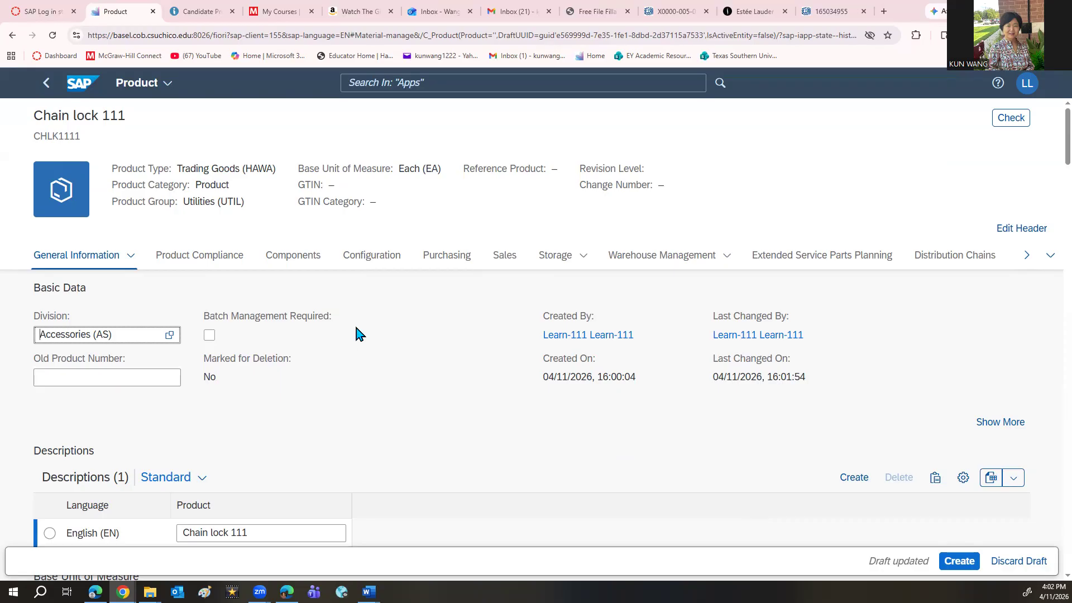
- Add a German (DE) product description reading "Kettenschloss 111"
scroll(361, 337, down, 5)
scroll(359, 335, up, 2)
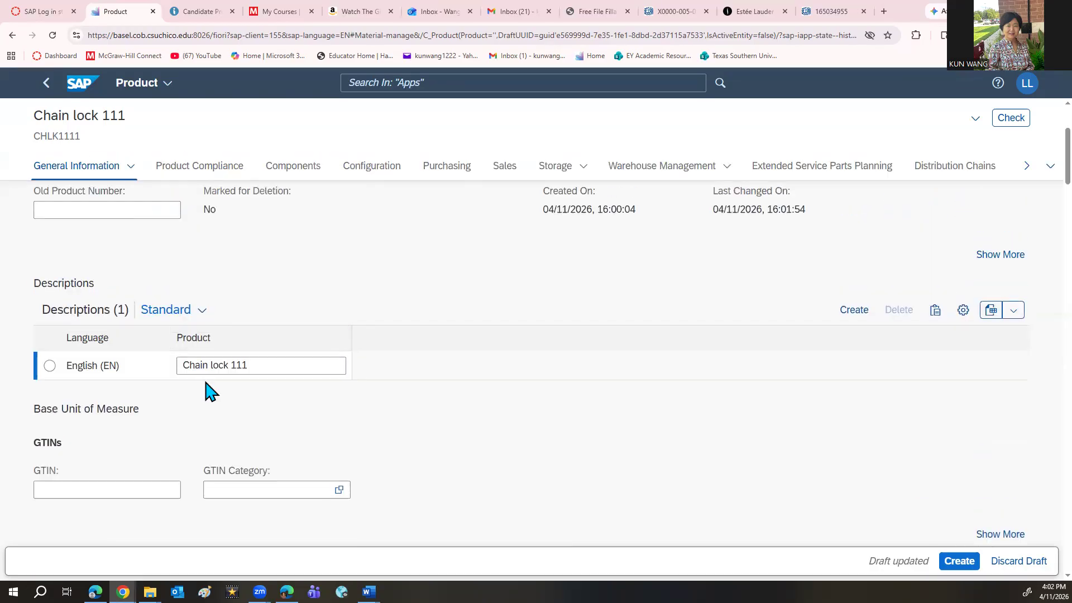
click(854, 313)
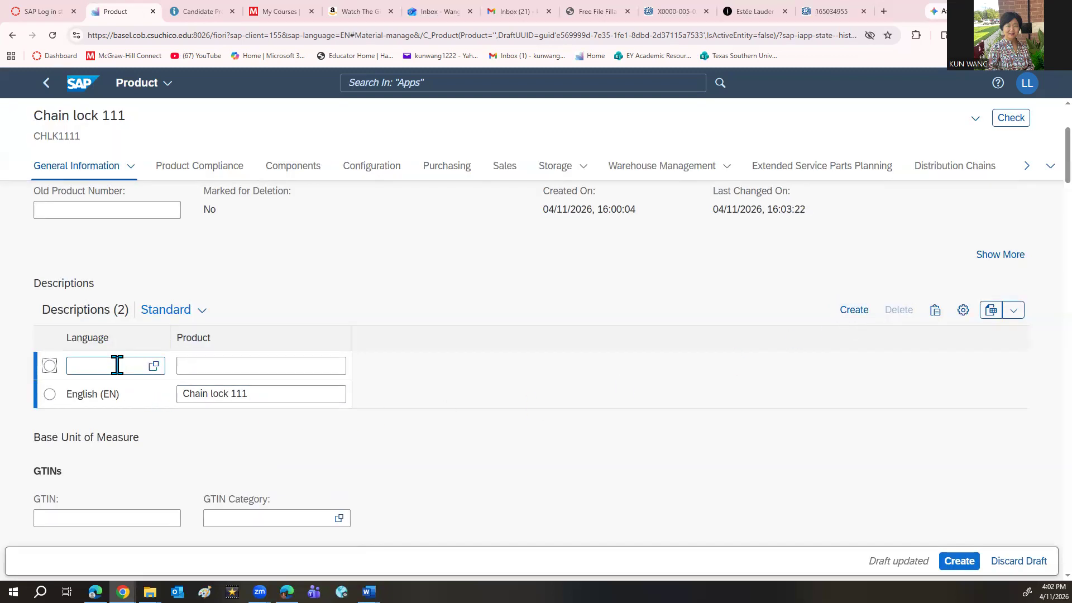
click(117, 365)
text(de)
click(115, 413)
click(232, 365)
text(Ketten)
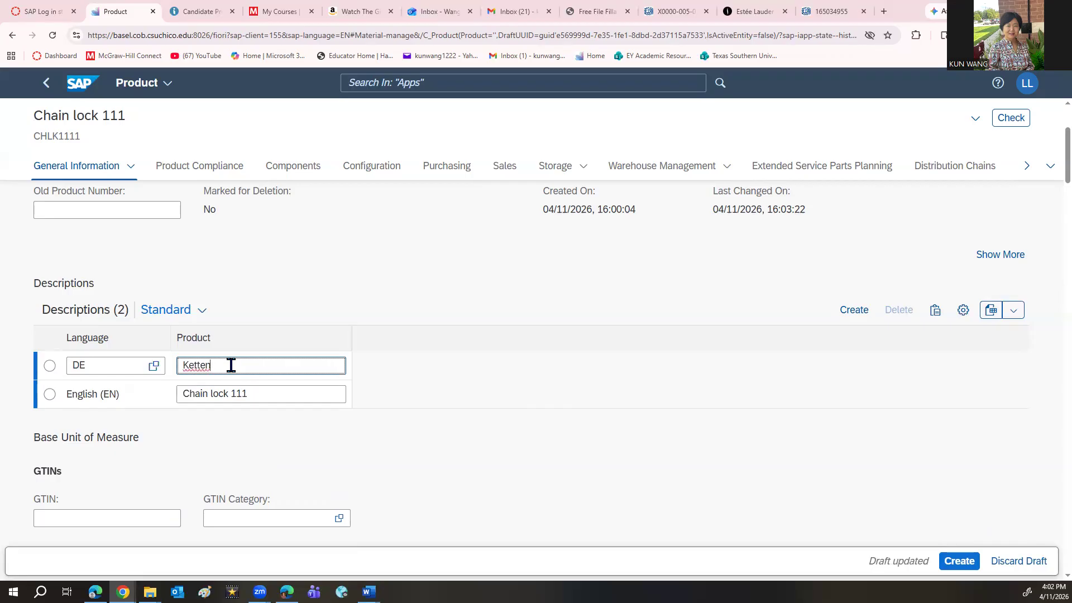
text(schloss 111)
click(316, 418)
- Set the gross weight of the Each (EA) unit of measure to 65 with weight unit OZ and apply it
scroll(316, 427, down, 2)
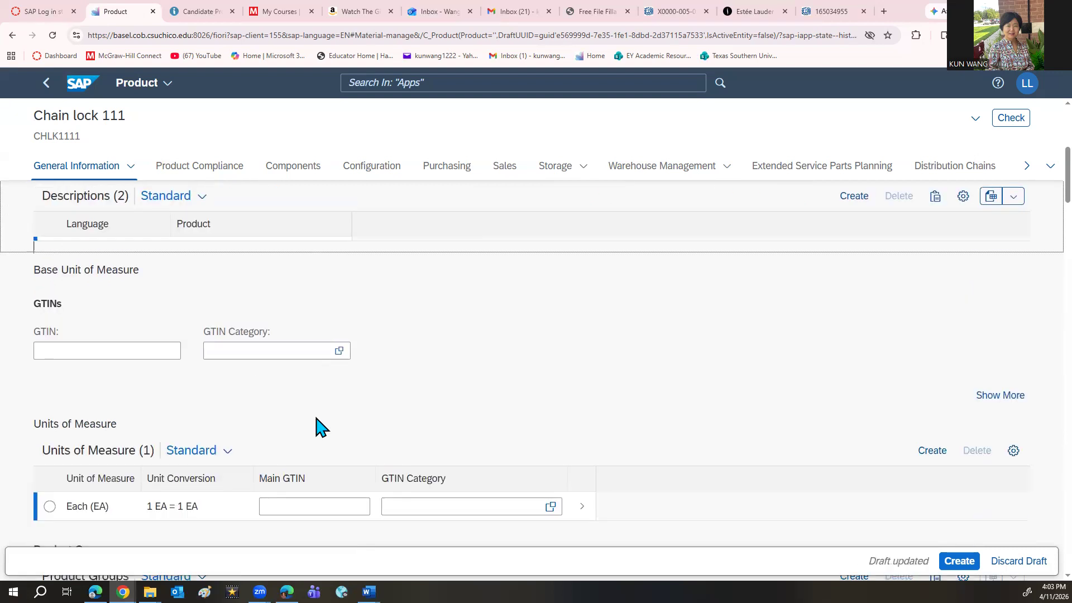
scroll(316, 427, down, 3)
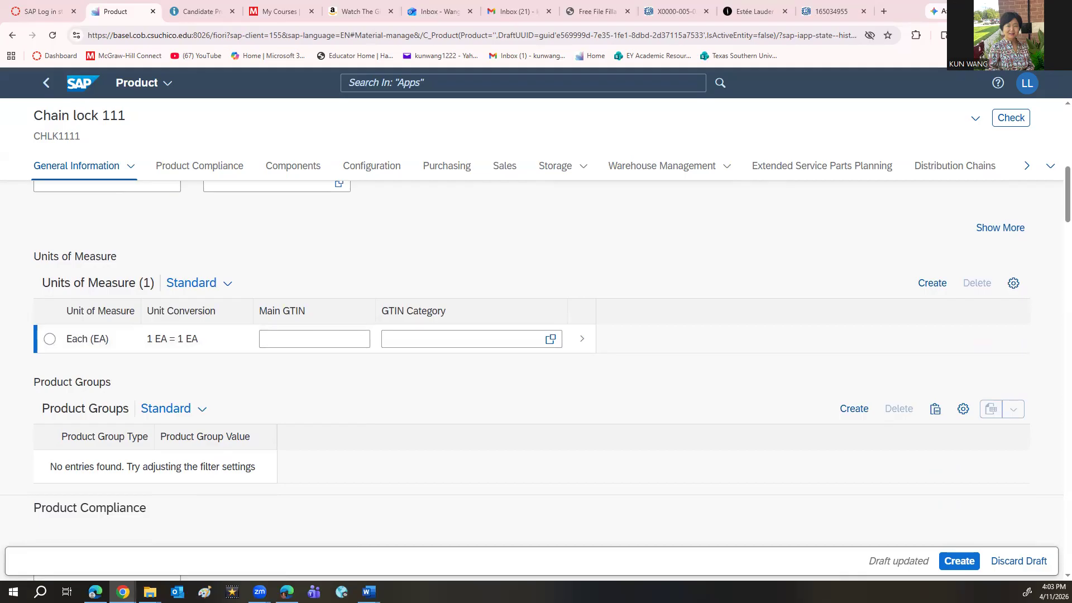
click(583, 342)
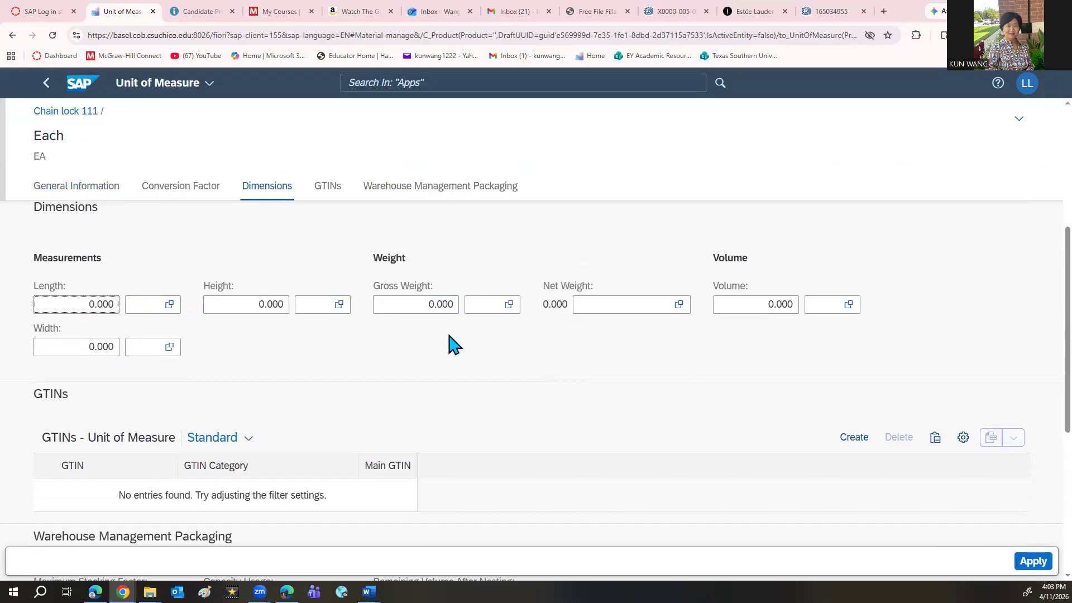
click(434, 304)
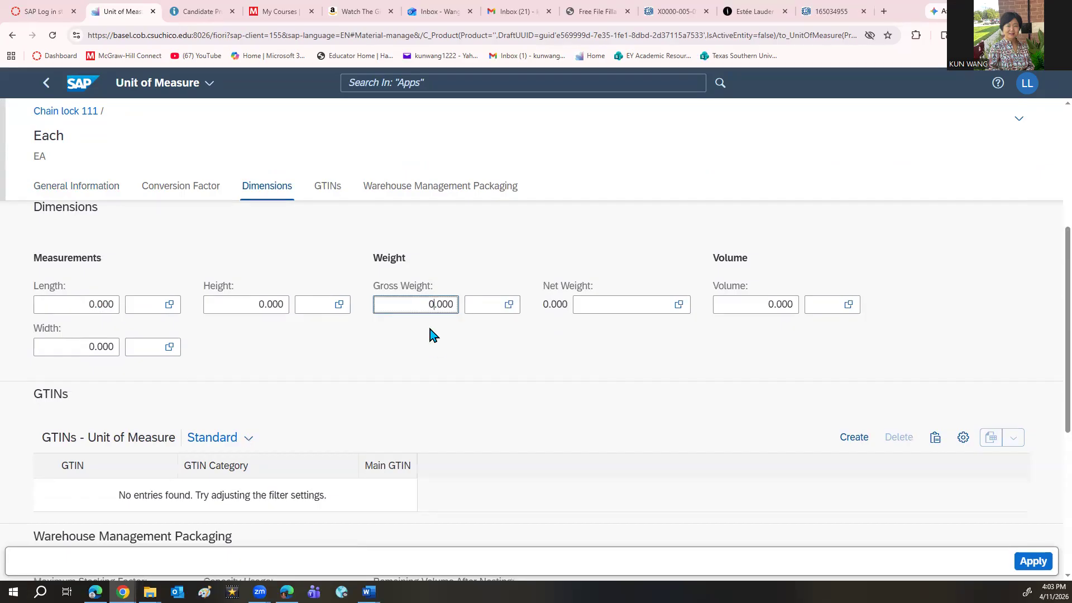
text(65)
click(594, 305)
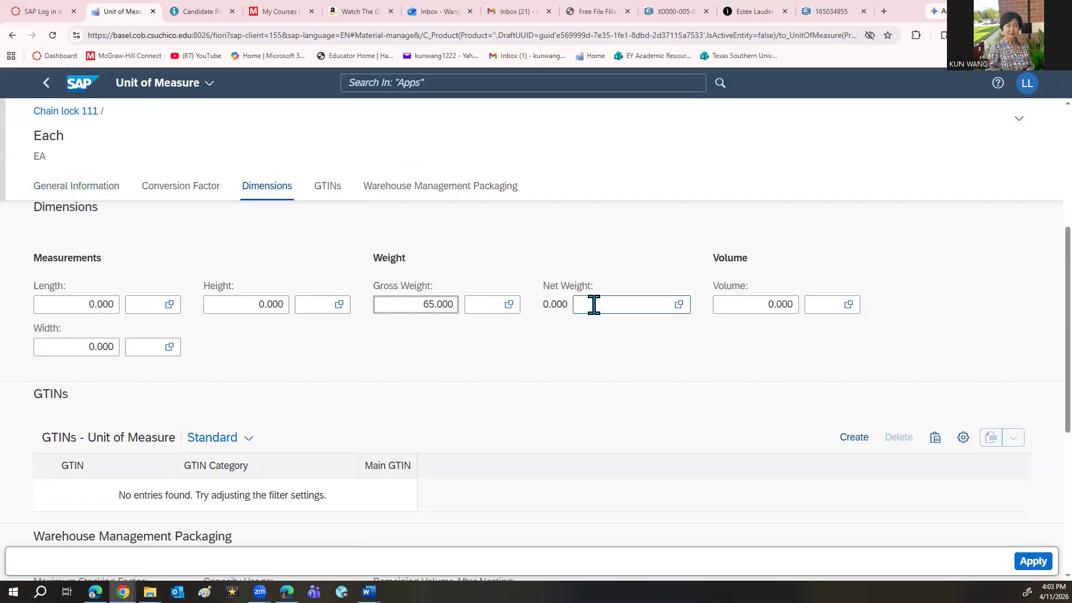
text(oz)
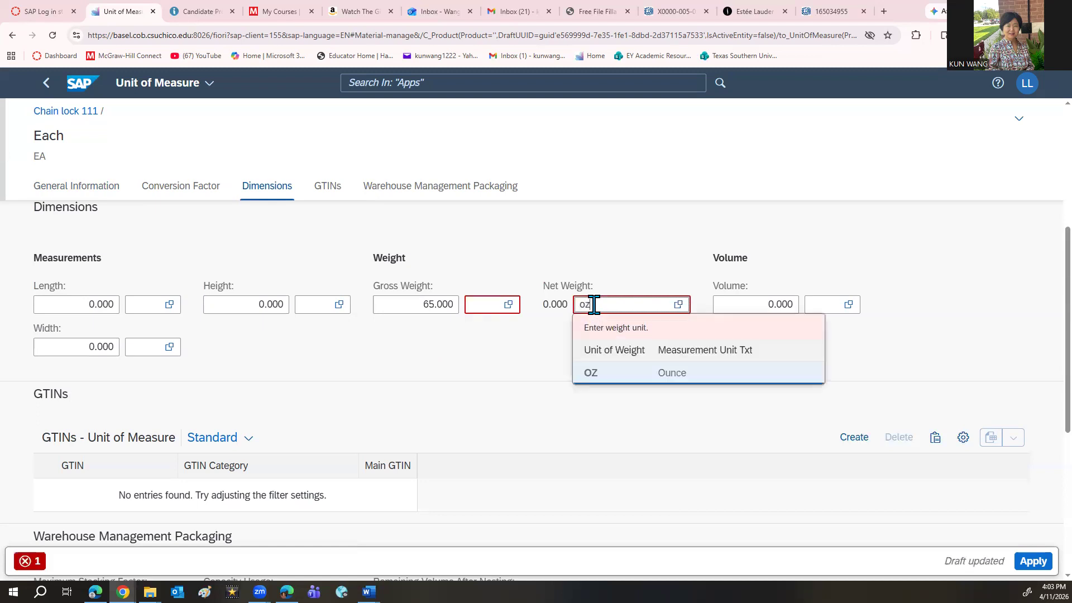
click(615, 380)
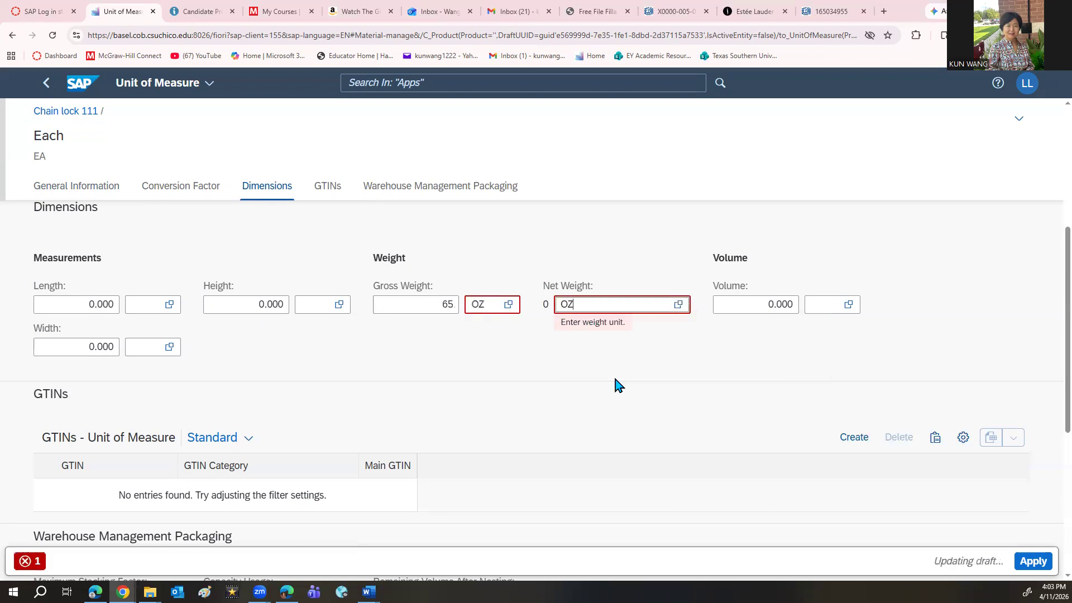
click(680, 305)
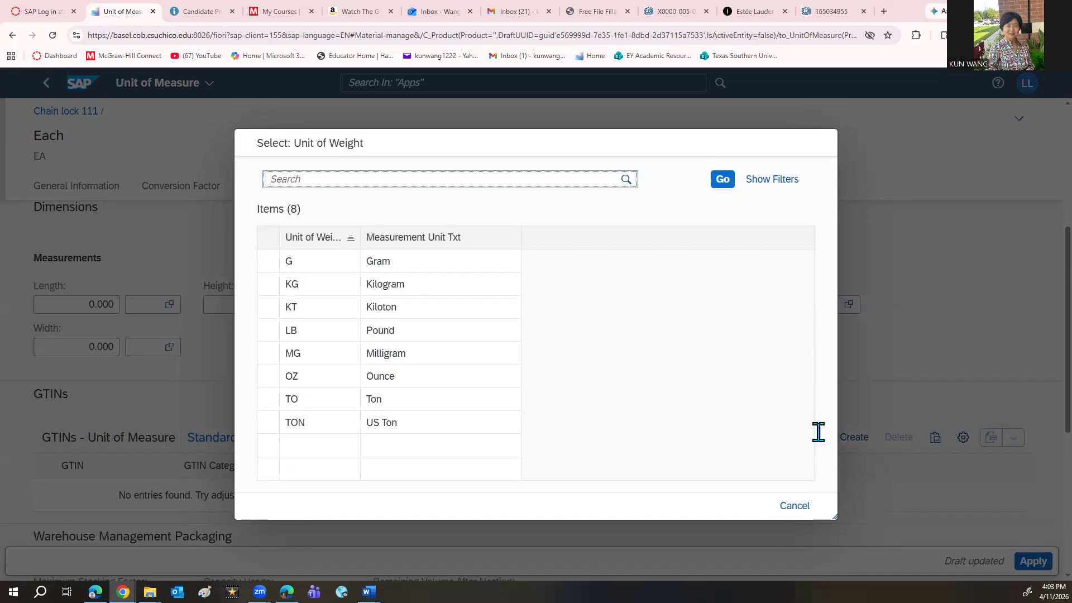
click(796, 506)
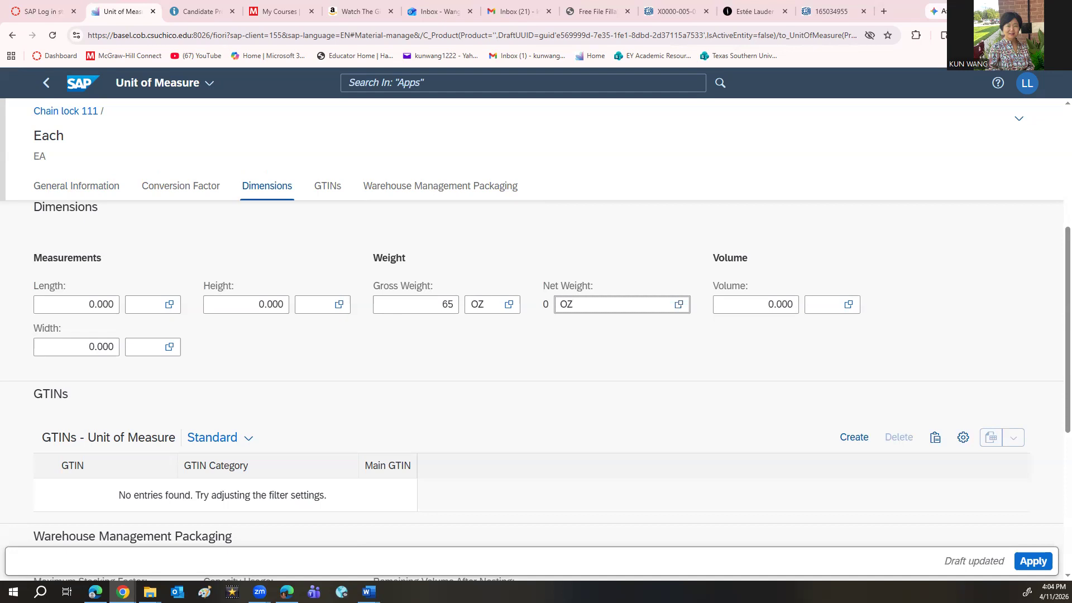
click(1040, 566)
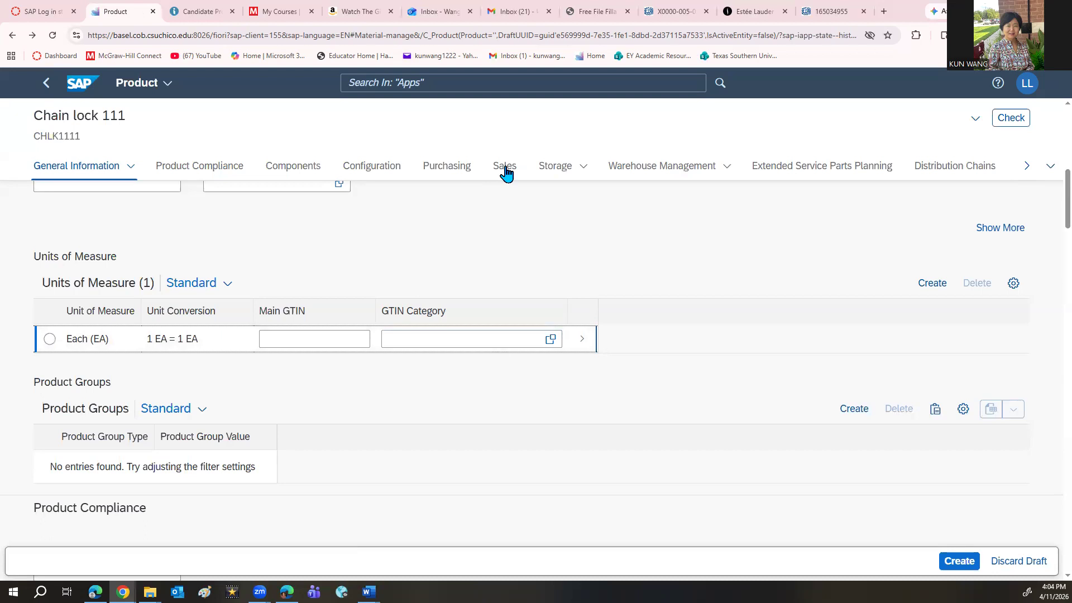
- Set the product's transportation group to On pallets (0001) in the sales data
click(505, 167)
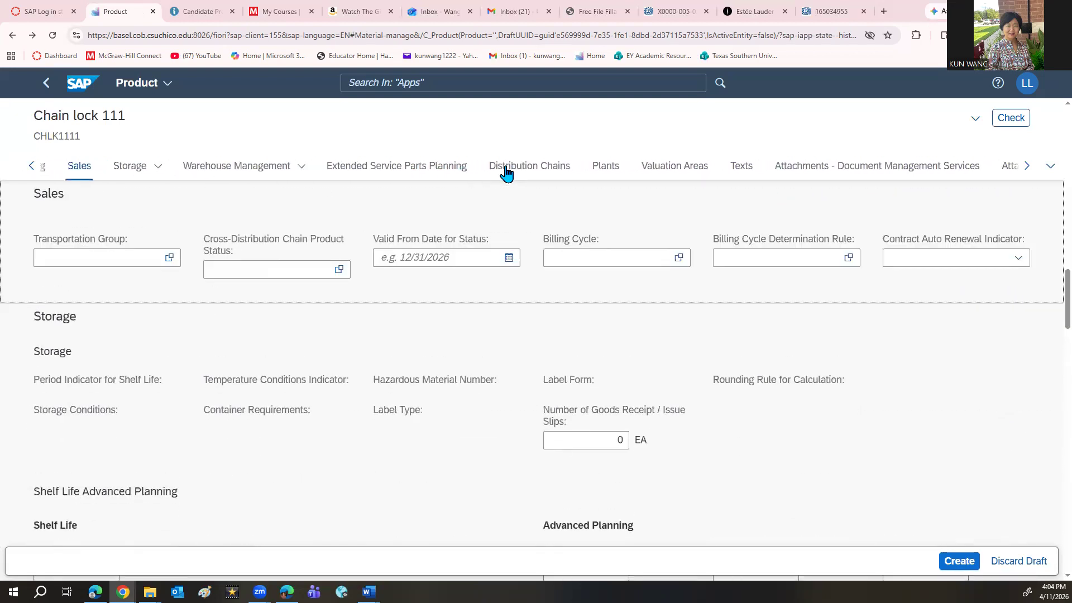
click(145, 258)
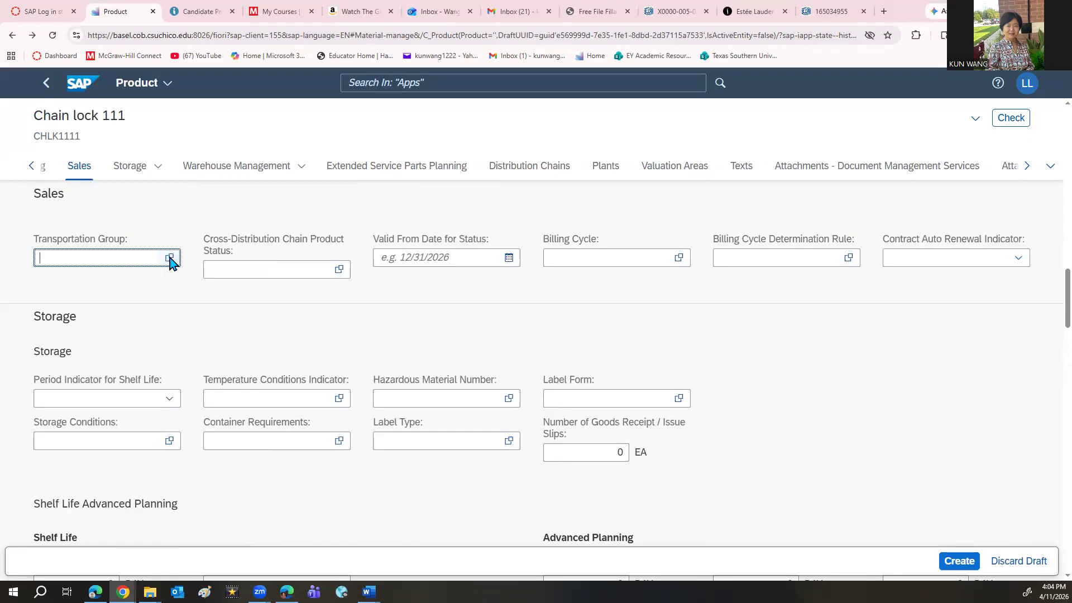
click(169, 258)
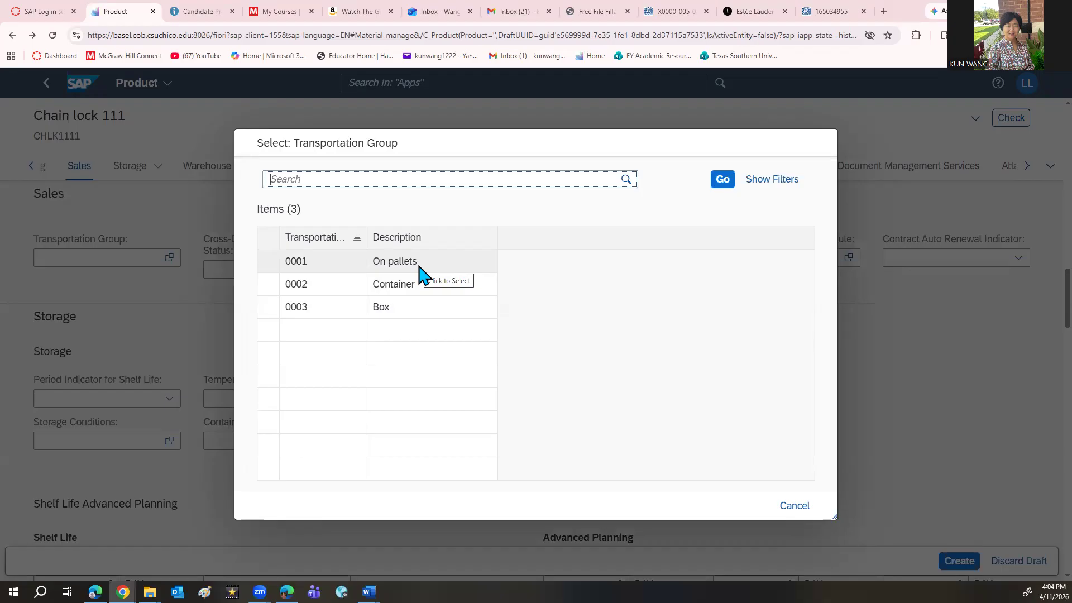
click(420, 267)
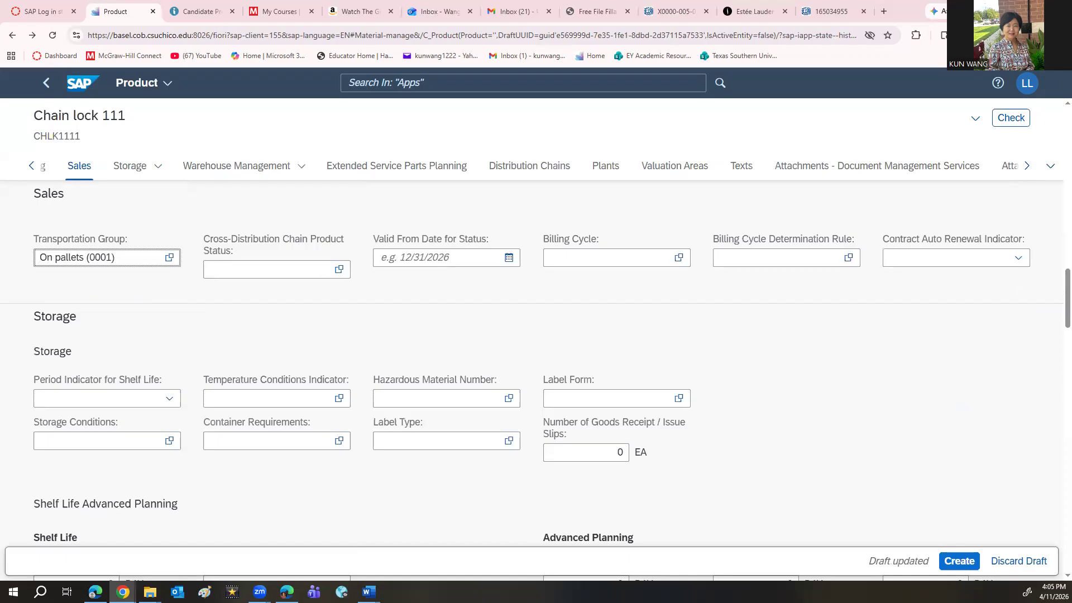
- Create a distribution chain for the product with the sales organization US East (UE00)
click(530, 171)
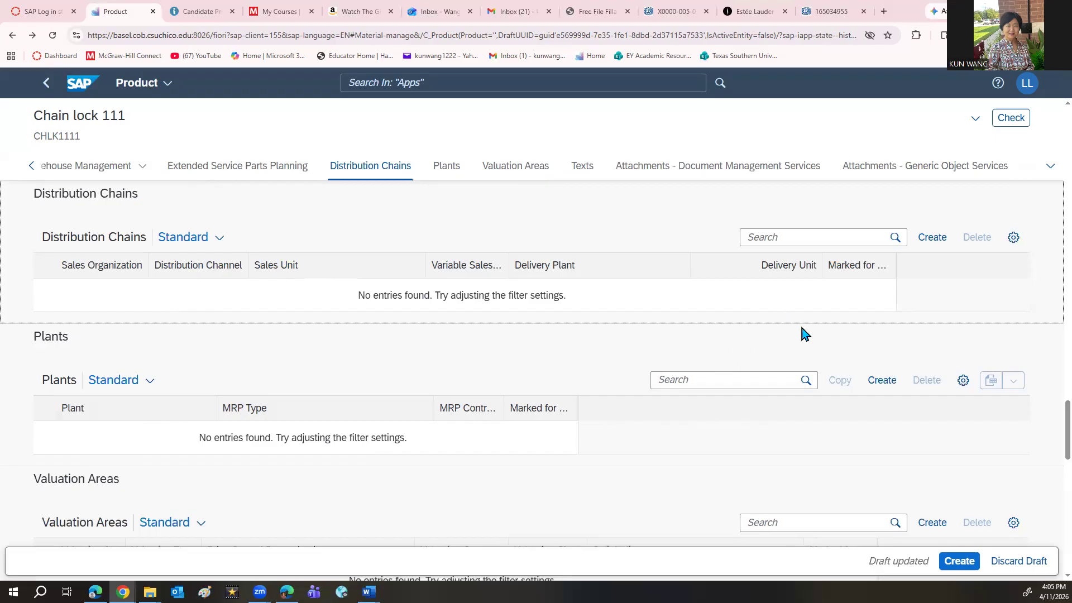
click(933, 238)
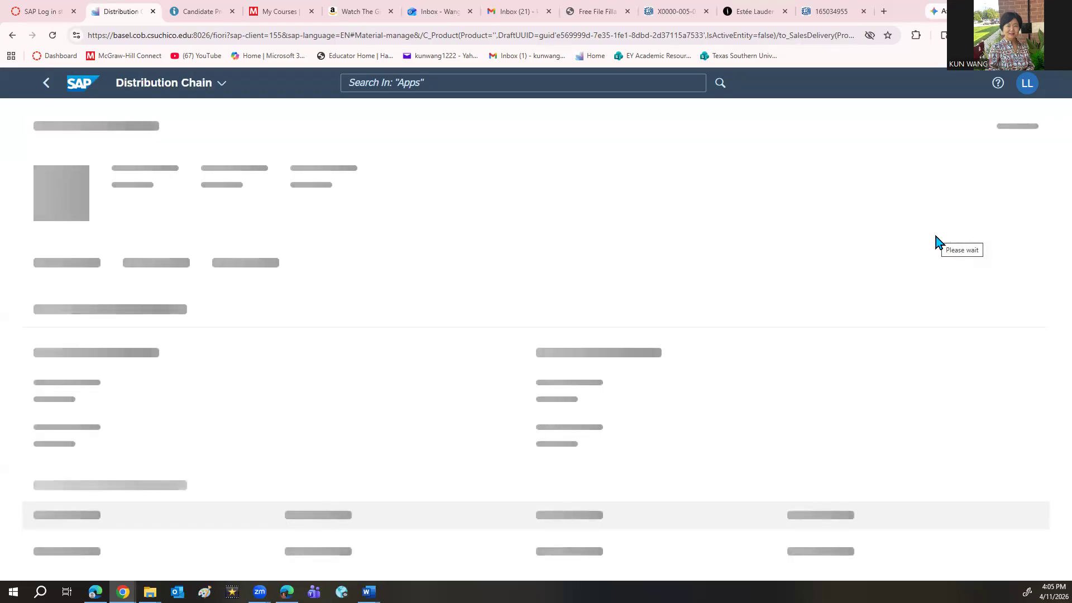
click(96, 329)
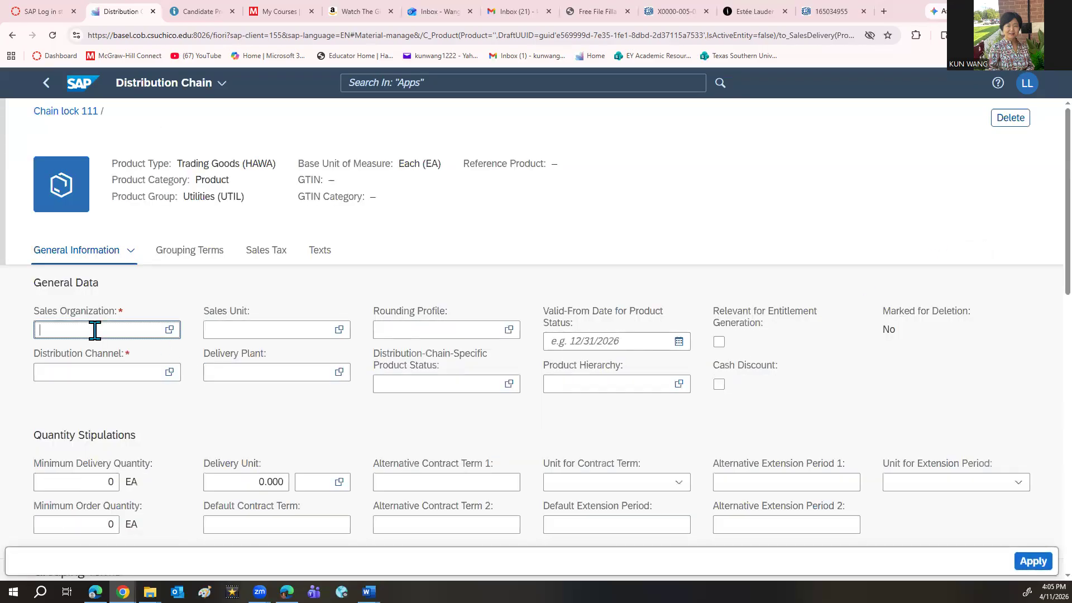
text(ue00)
click(84, 384)
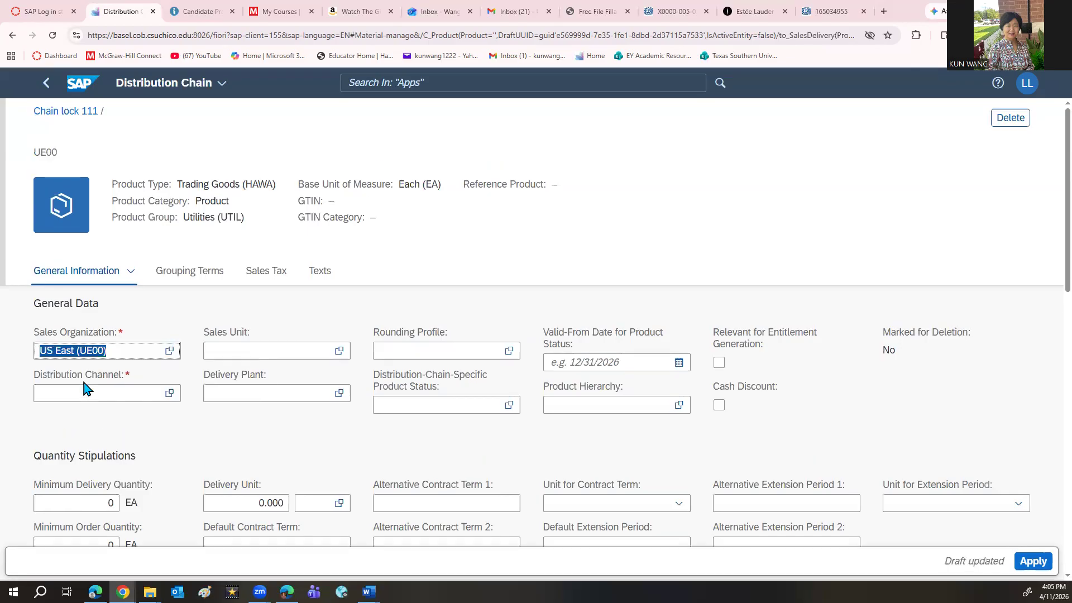
- Set the distribution chain's distribution channel to Wholesale (WH) and its delivery plant to DC Miami (MI00)
click(84, 393)
text(wh)
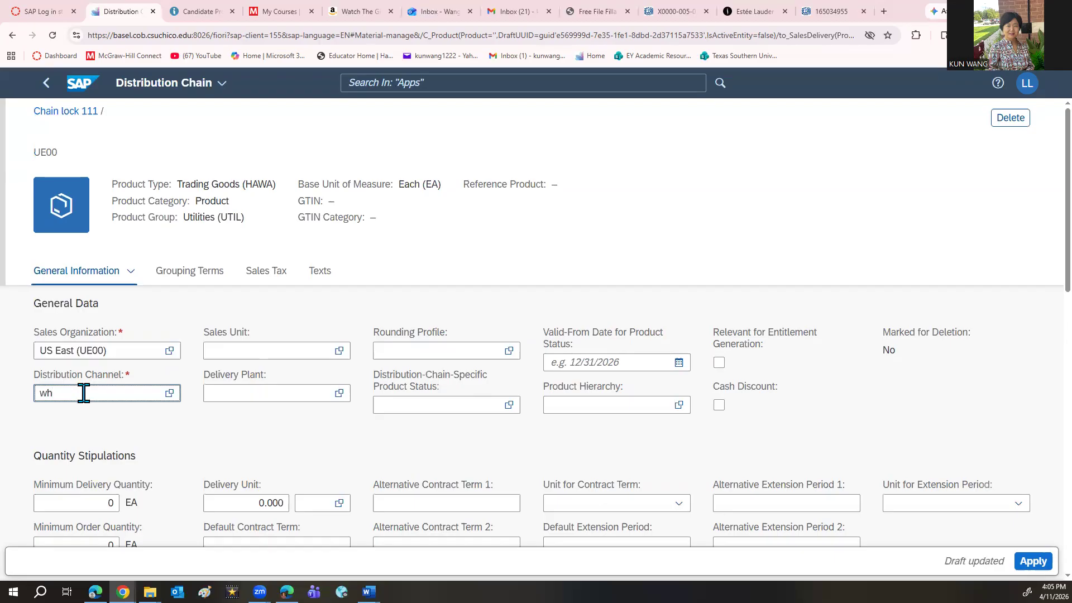
click(72, 447)
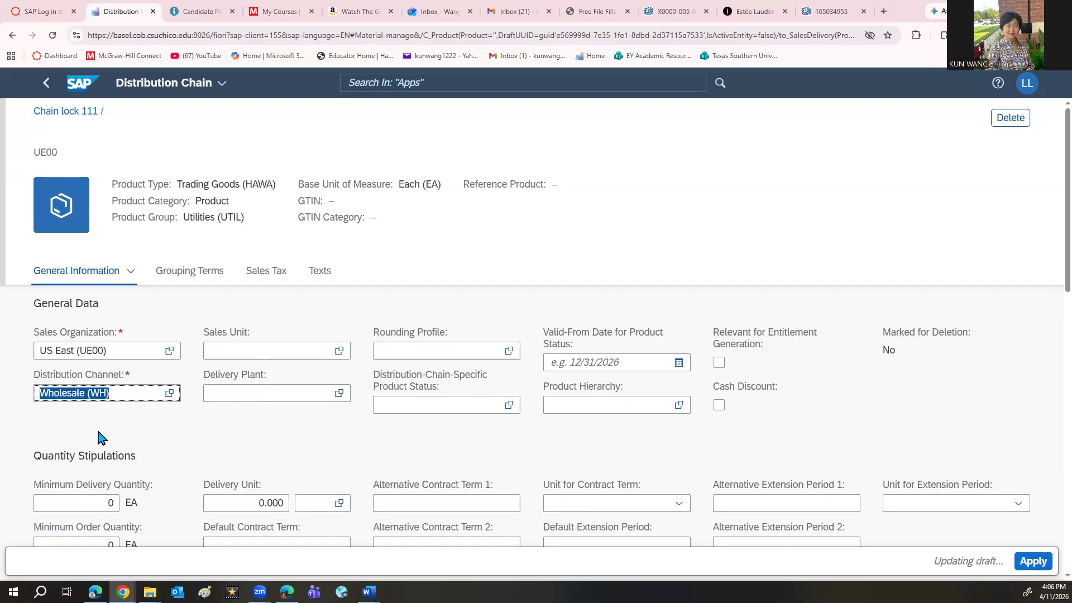
click(167, 396)
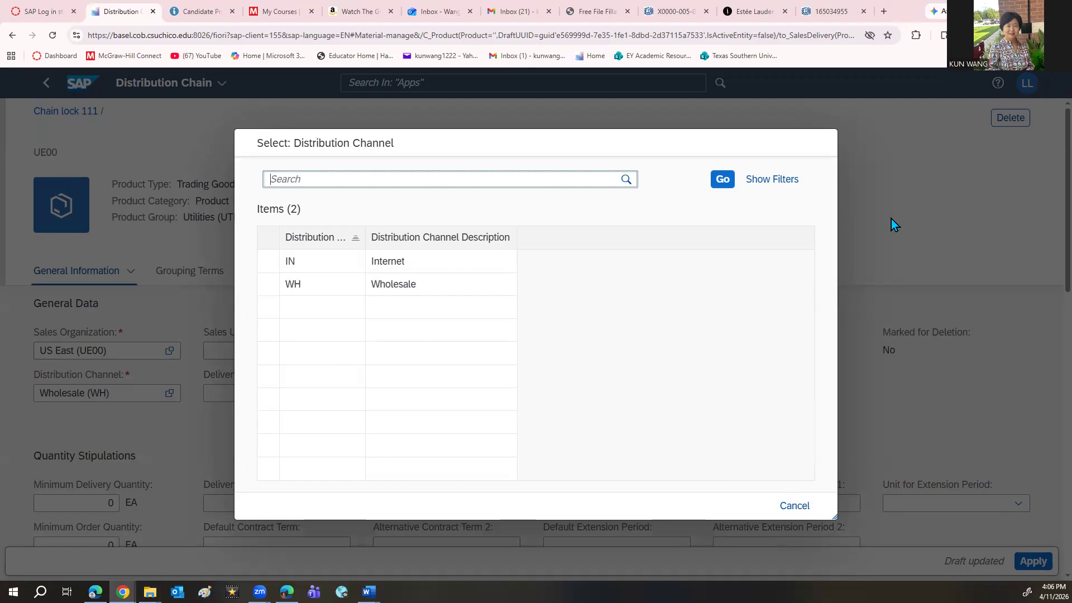
click(793, 508)
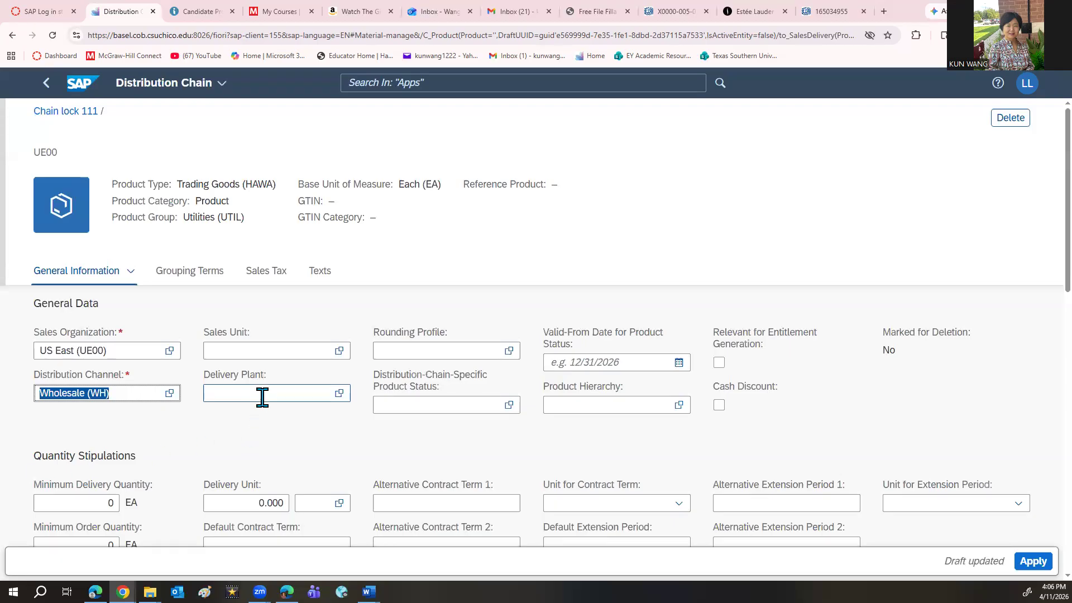
click(263, 397)
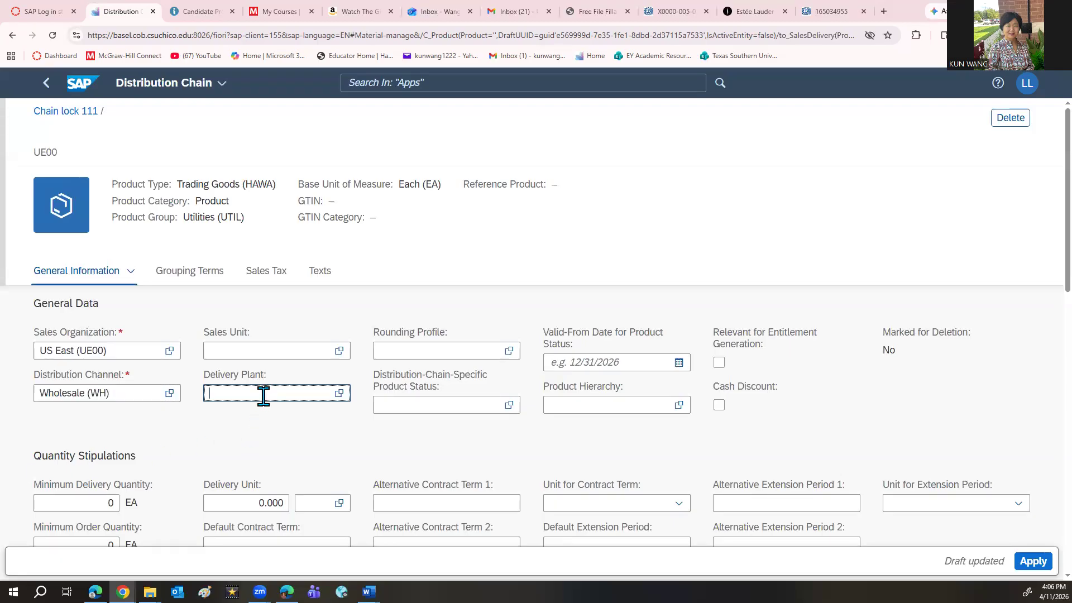
text(mi00)
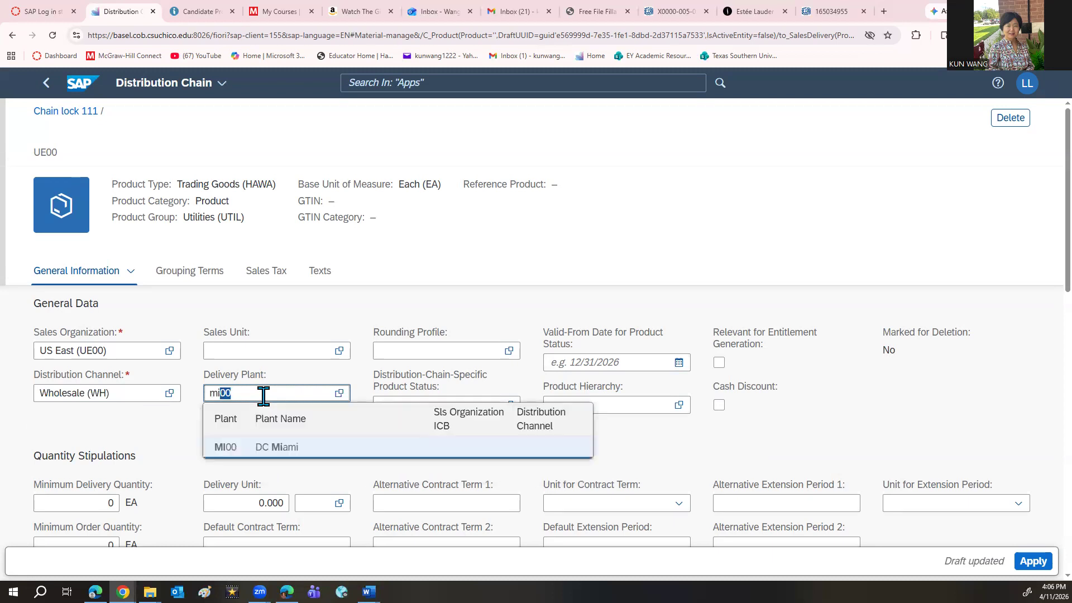
click(275, 447)
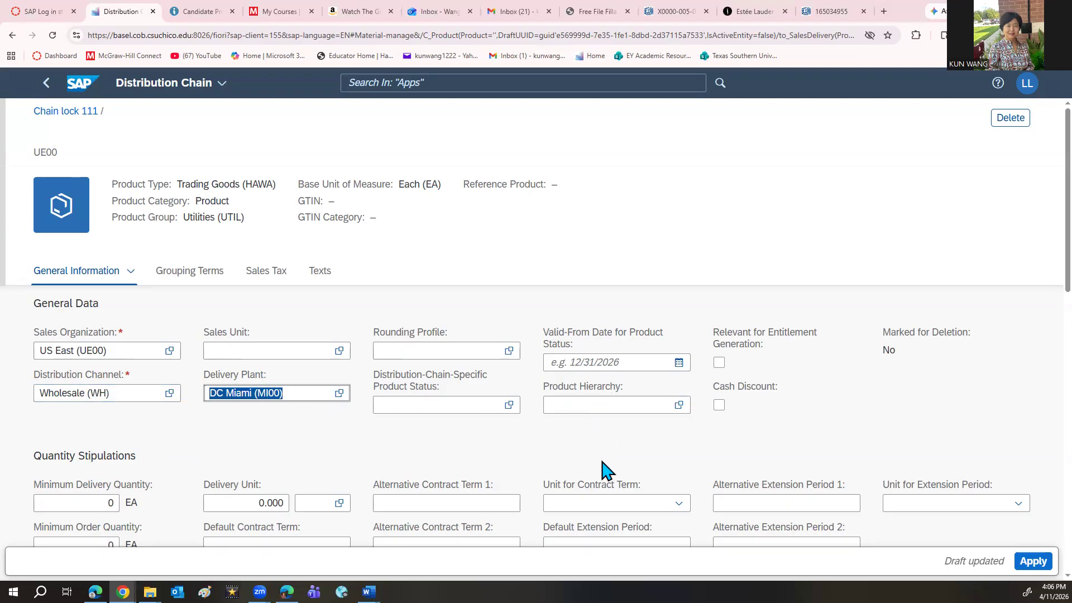
- Set the item category group in the distribution chain's grouping terms to Standard item (NORM)
scroll(606, 471, down, 3)
scroll(606, 471, down, 10)
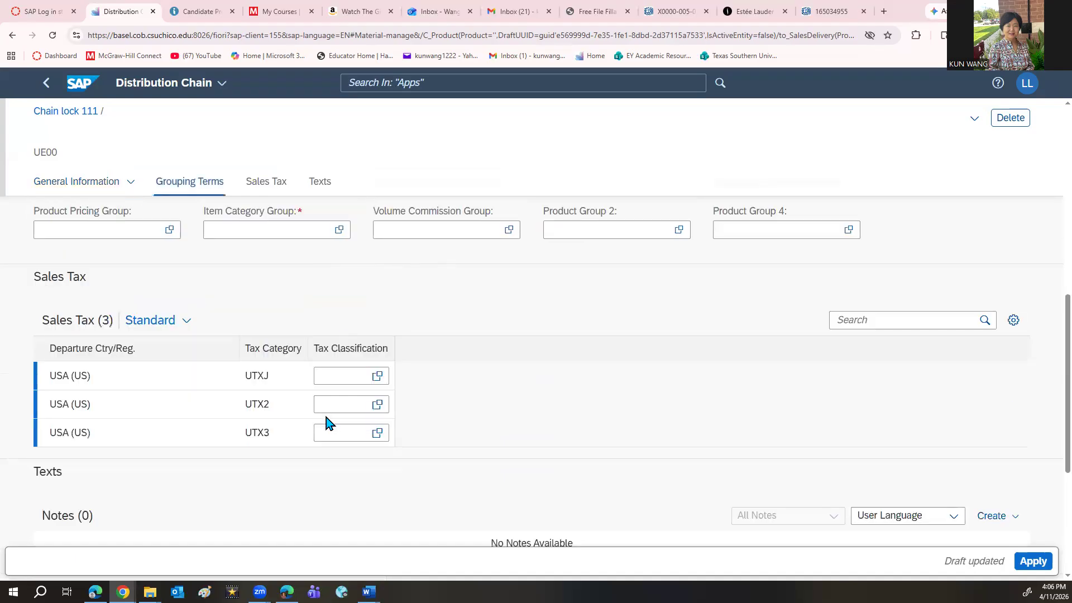
scroll(329, 423, up, 10)
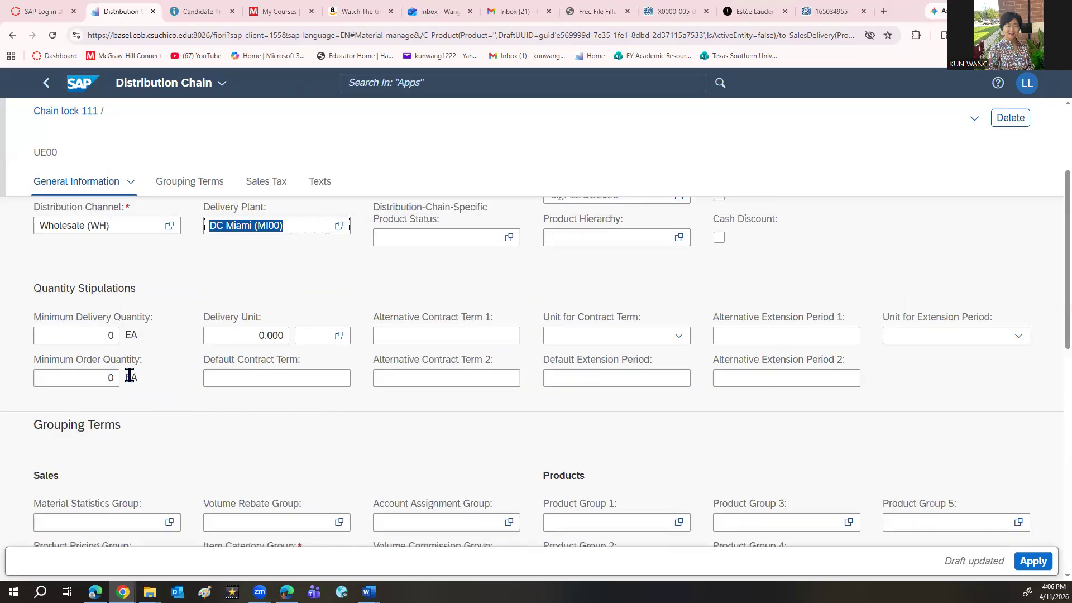
scroll(143, 412, down, 3)
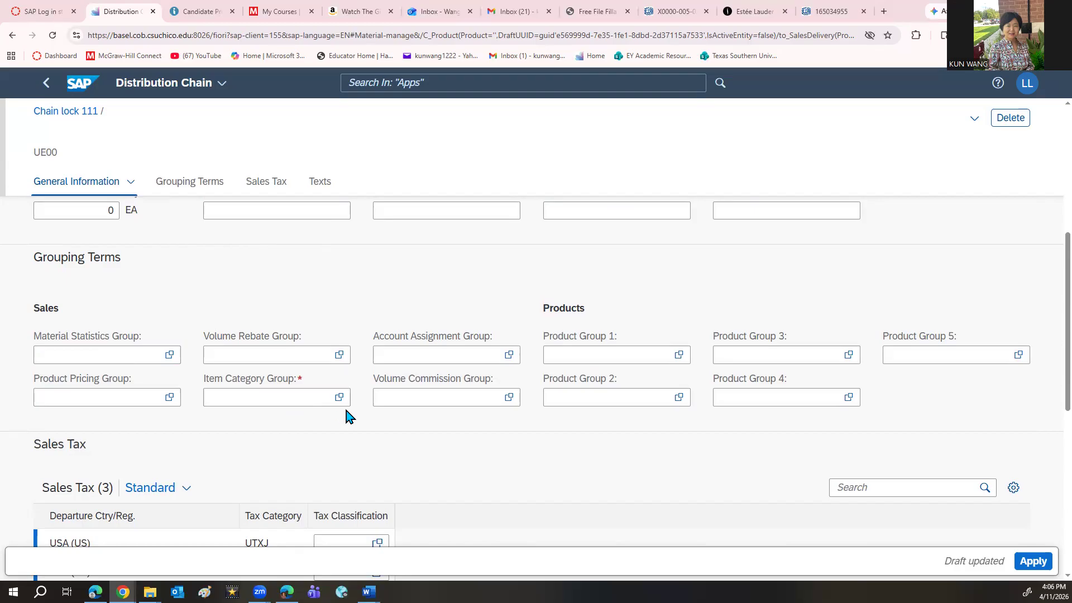
click(309, 395)
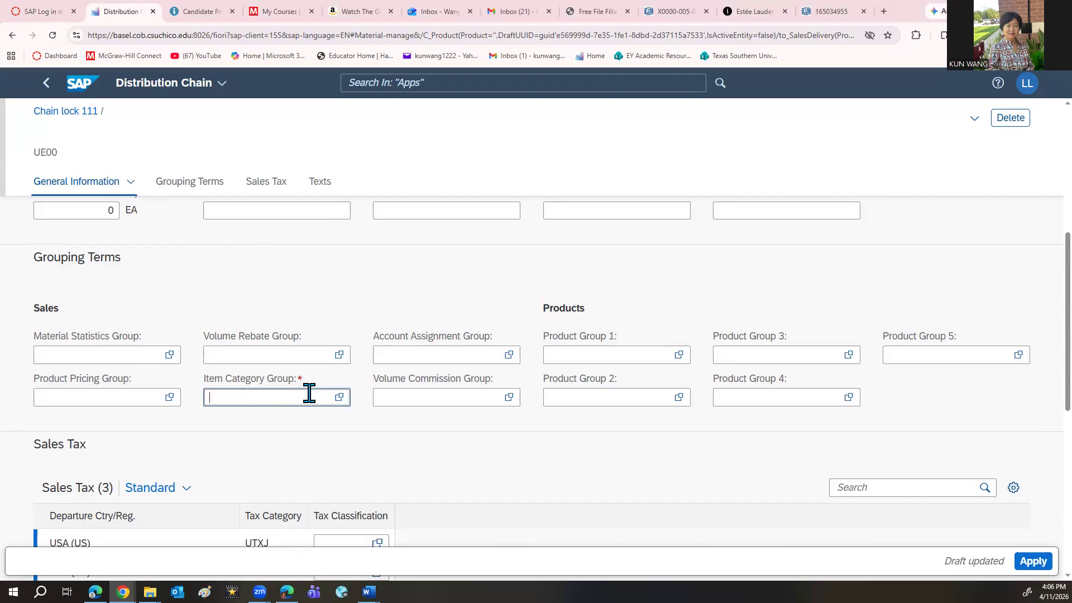
text(norm)
click(303, 449)
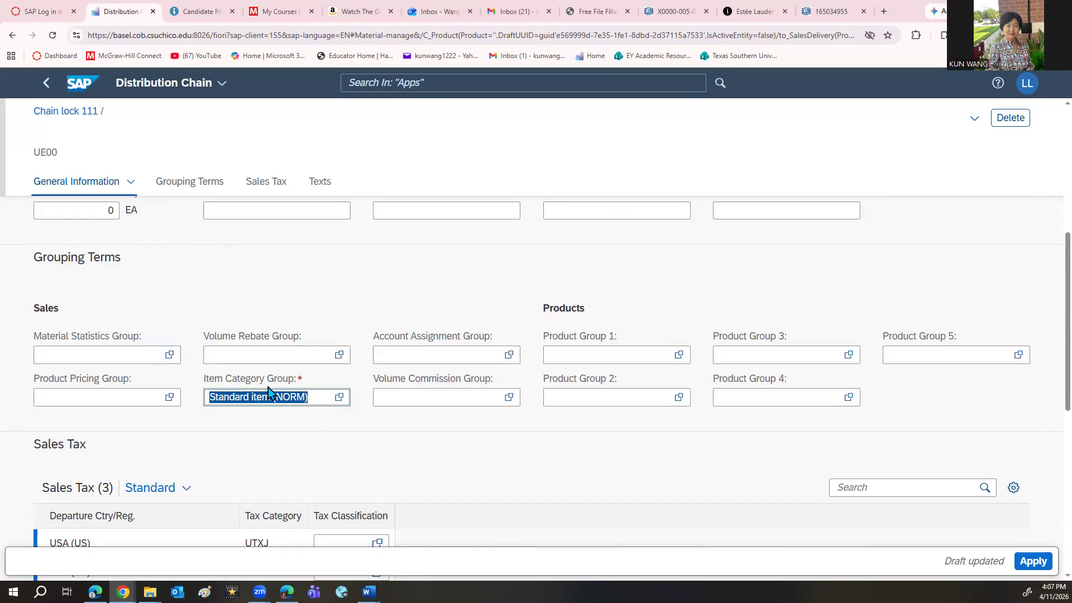
- Set the tax classification to 0 (Exempt) for tax categories UTXJ, UTX2 and UTX3, and apply the distribution chain
scroll(268, 388, down, 3)
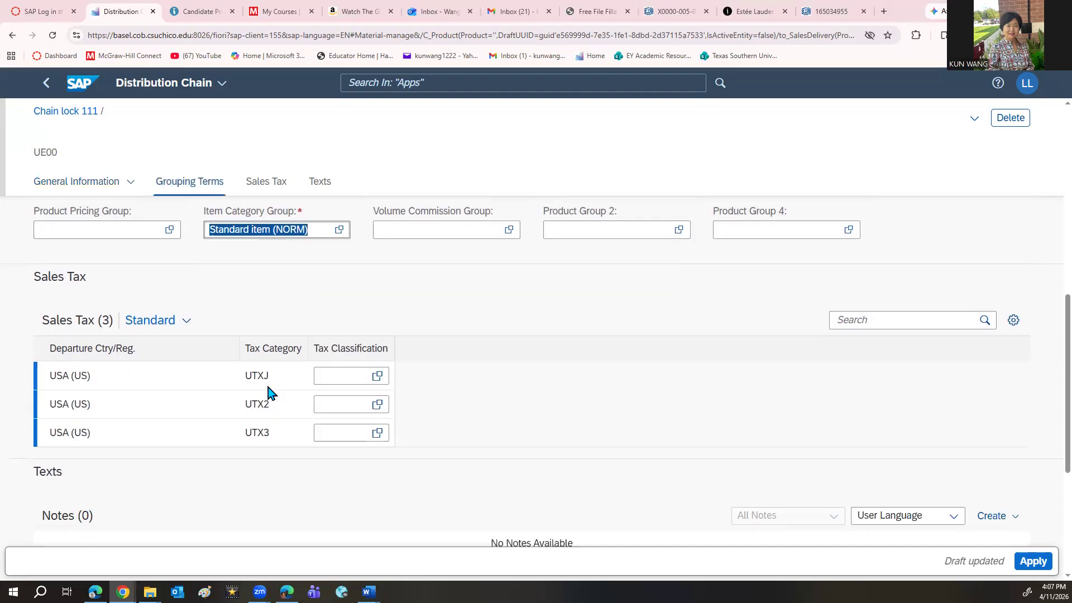
click(325, 376)
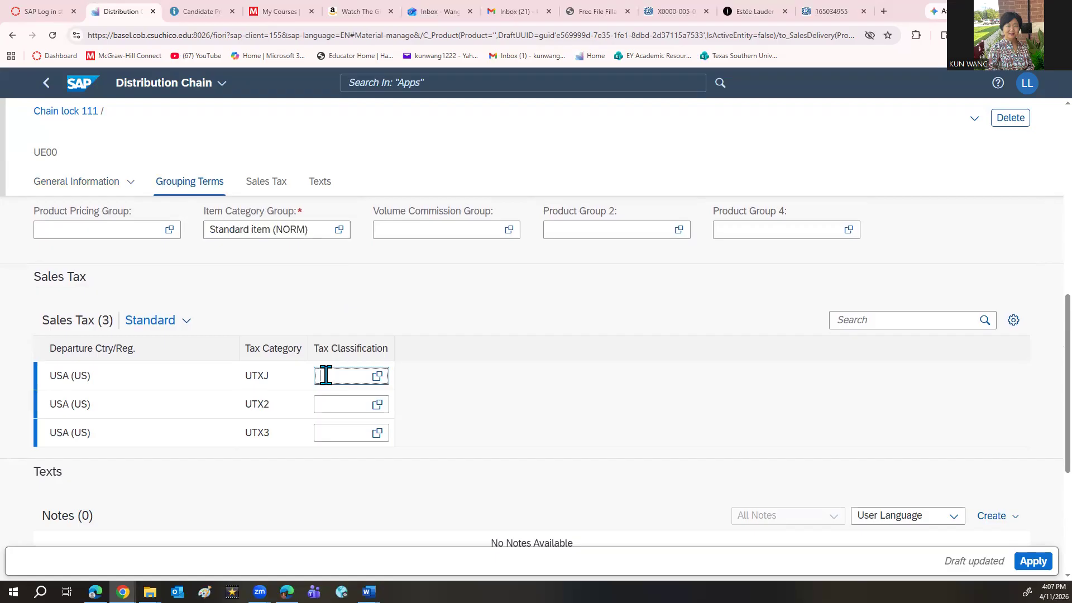
text(0)
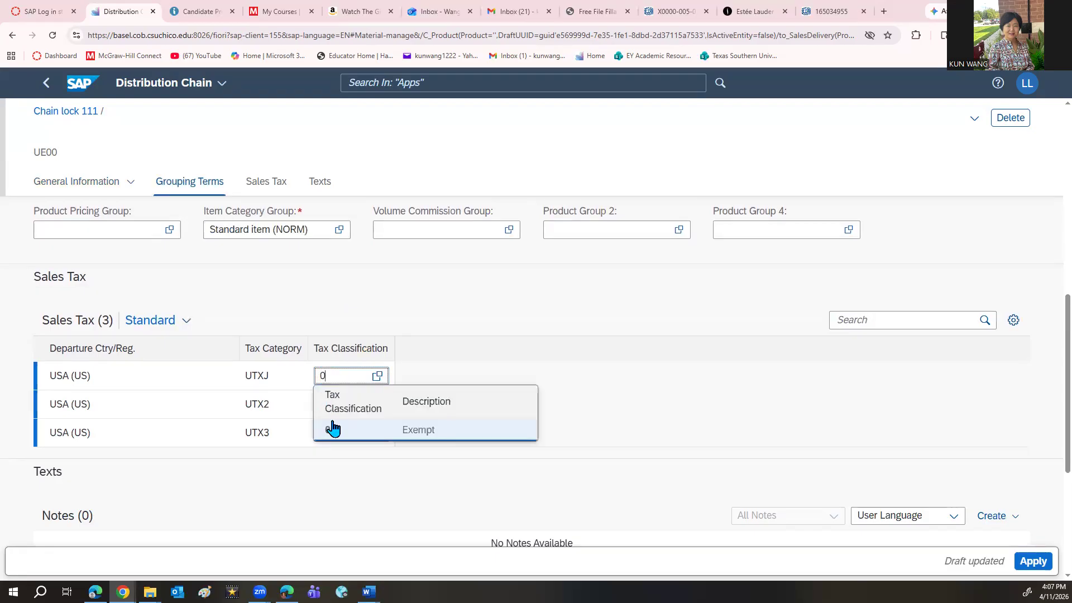
click(332, 435)
click(336, 409)
text(0)
click(335, 432)
text(0)
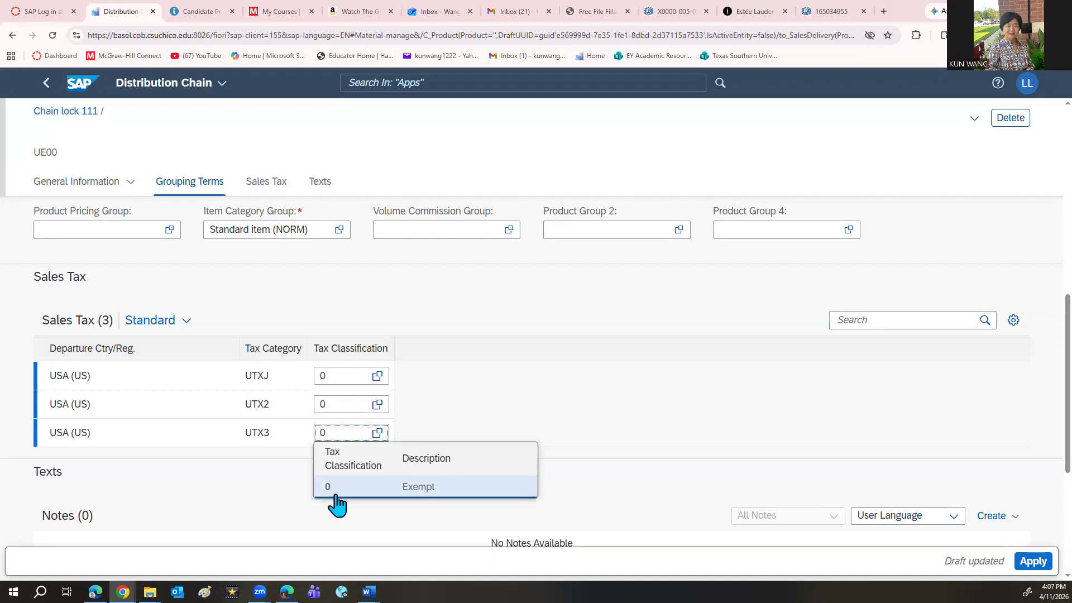
click(335, 494)
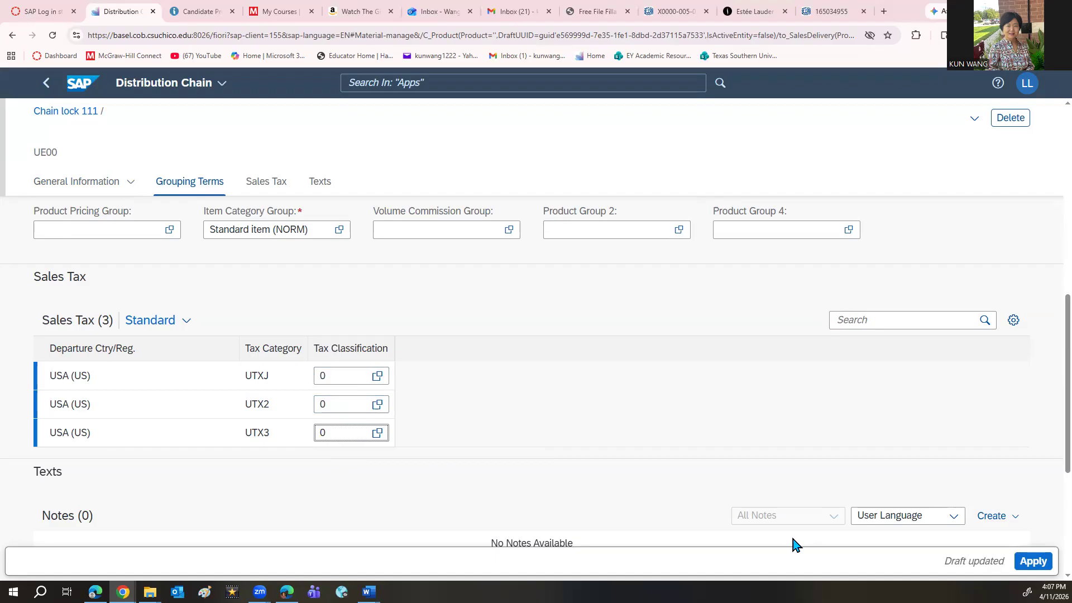
click(1033, 562)
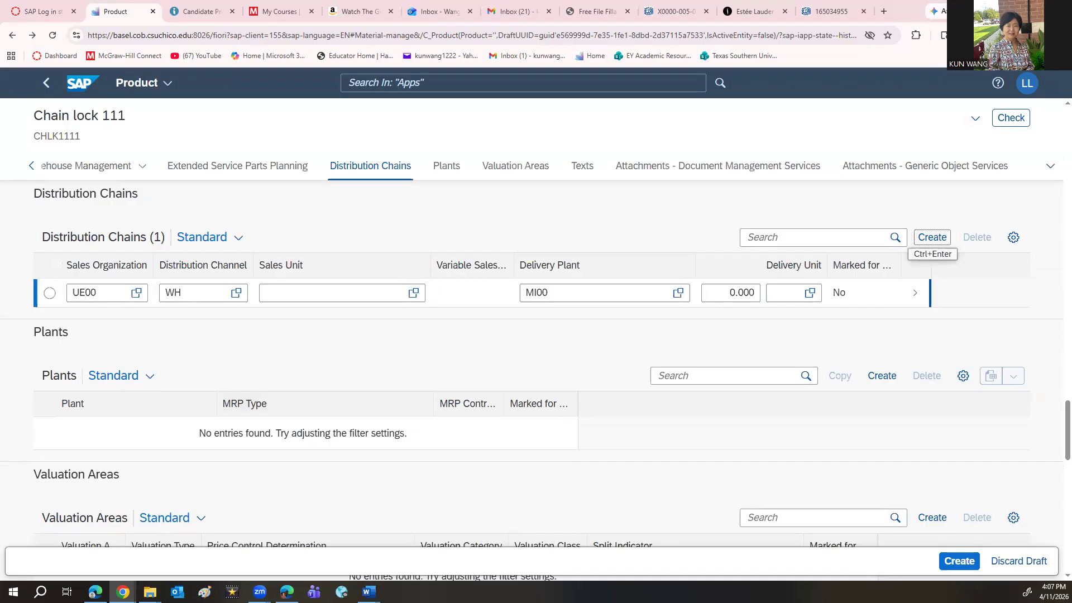
- Create a plant record for the product with the plant DC Miami (MI00)
click(447, 173)
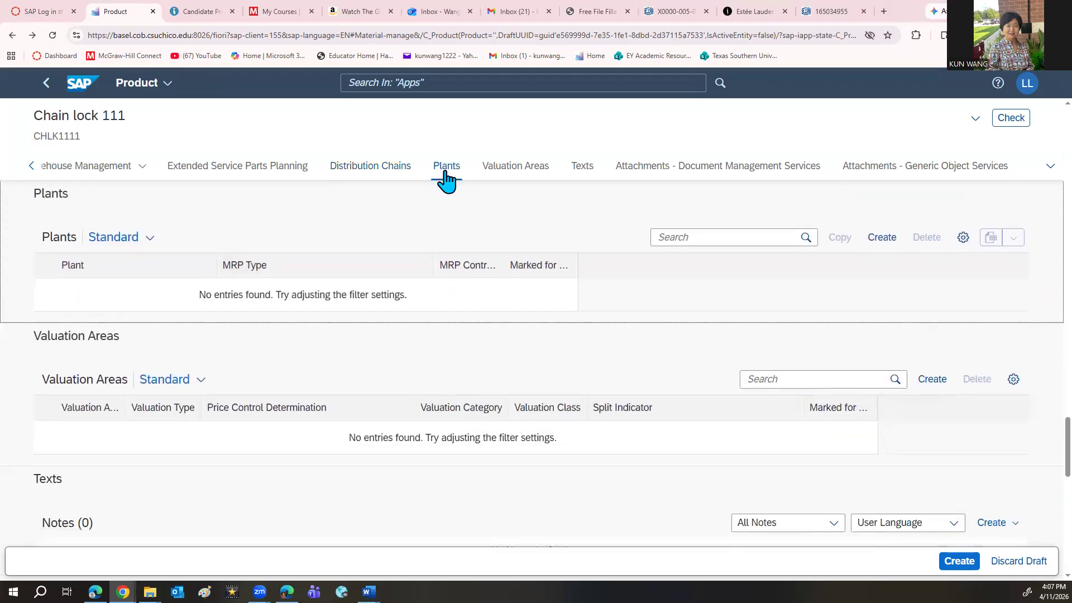
click(884, 238)
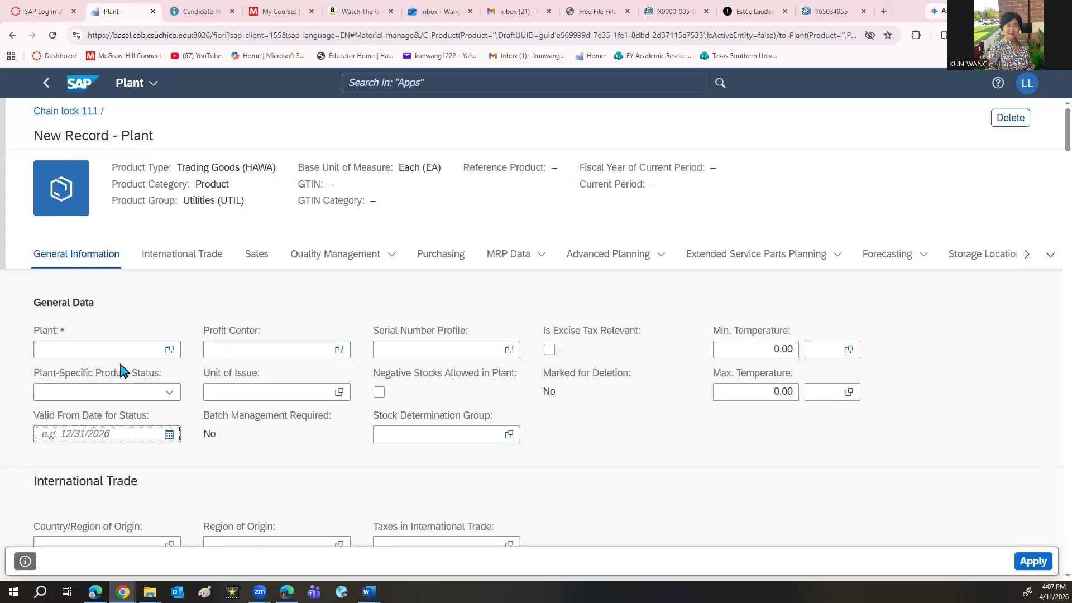
click(121, 349)
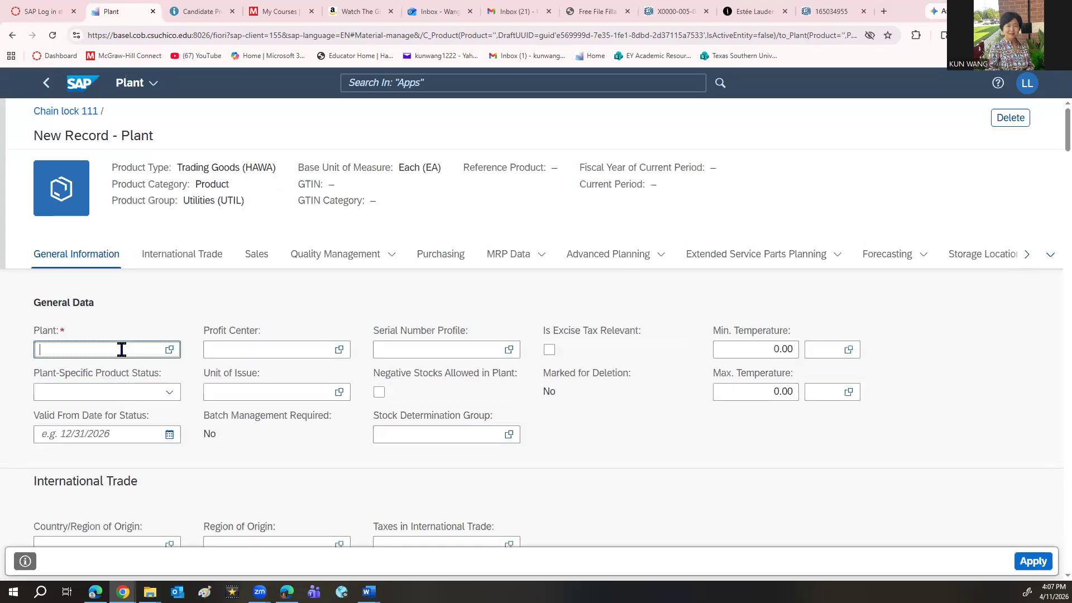
text(mi00)
click(106, 405)
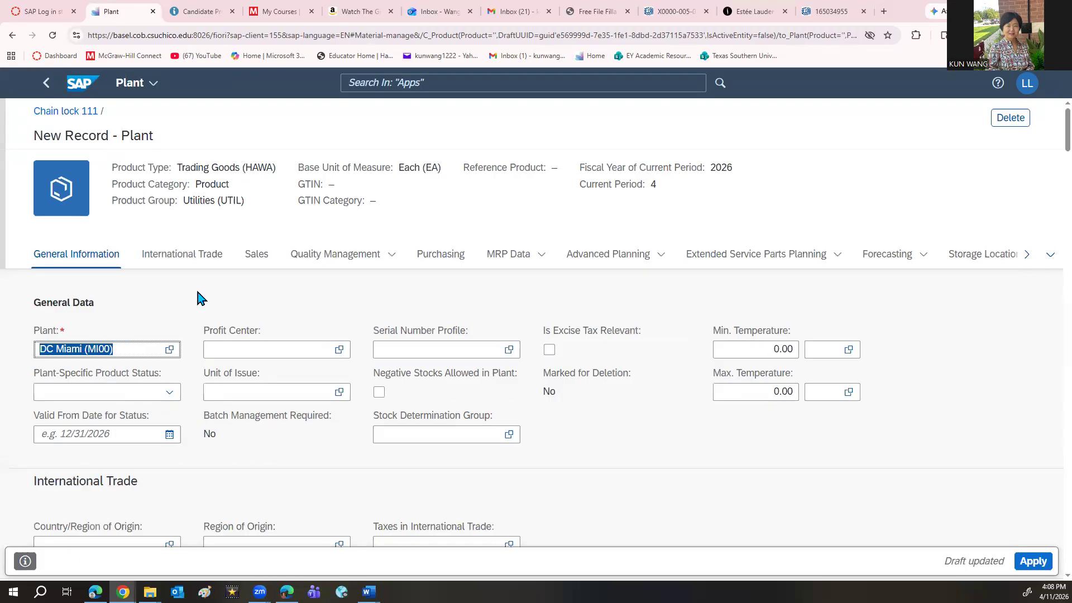
- Set the loading group in the plant's sales data to Hand lift
click(255, 258)
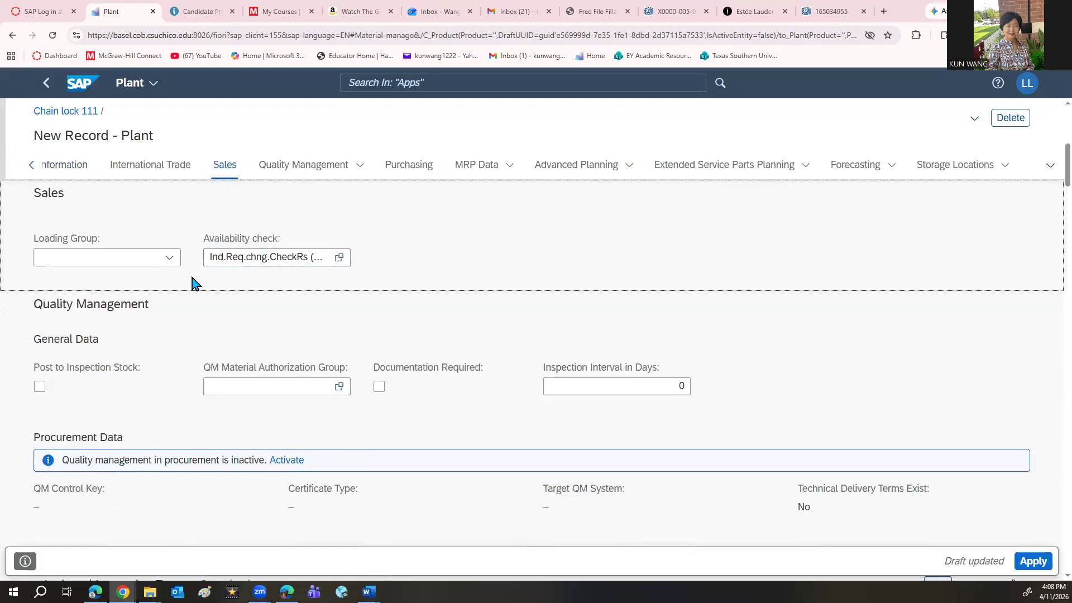
click(170, 263)
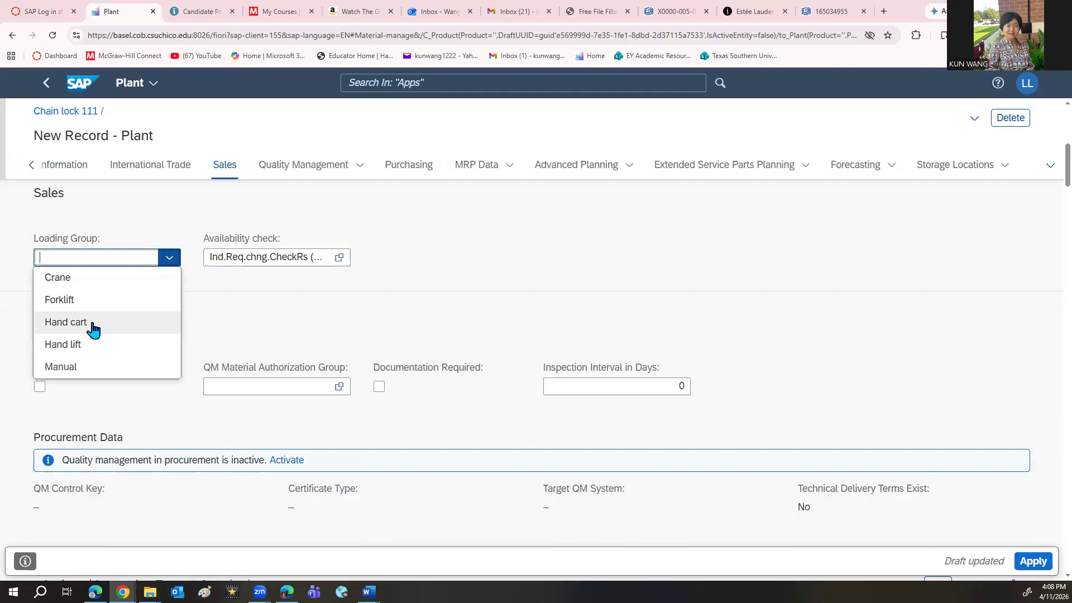
click(75, 350)
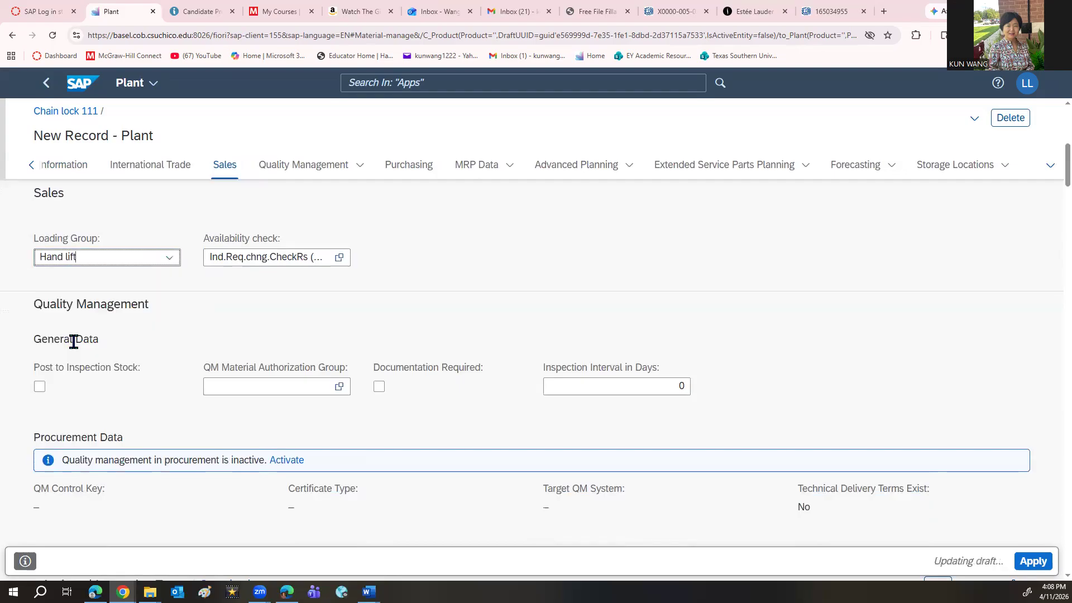
- Set the purchasing group in the plant's purchasing data to North America (N00)
click(400, 170)
click(137, 260)
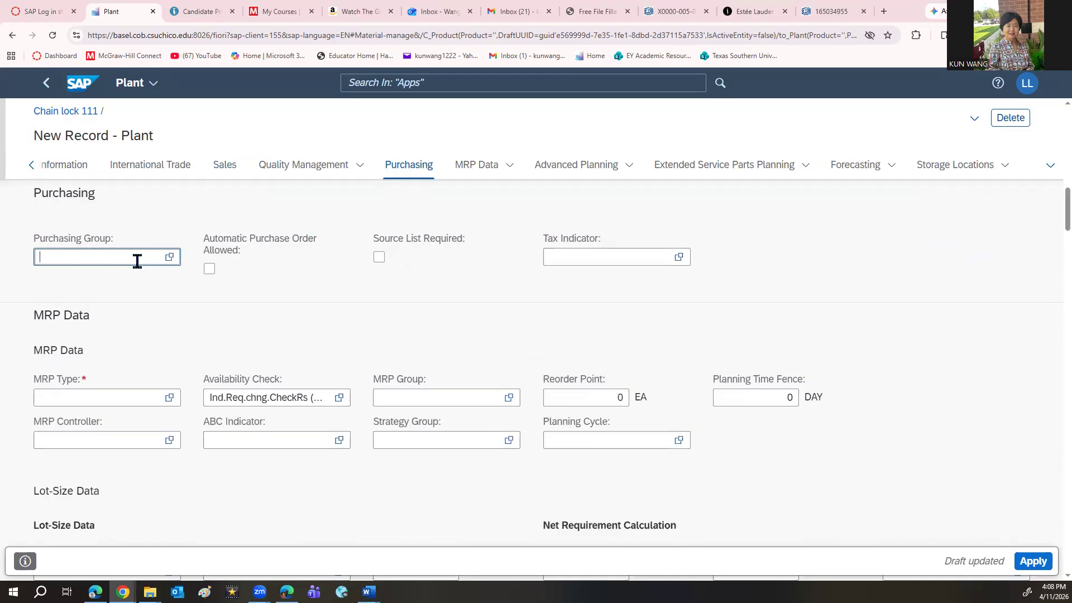
text(n0)
click(89, 313)
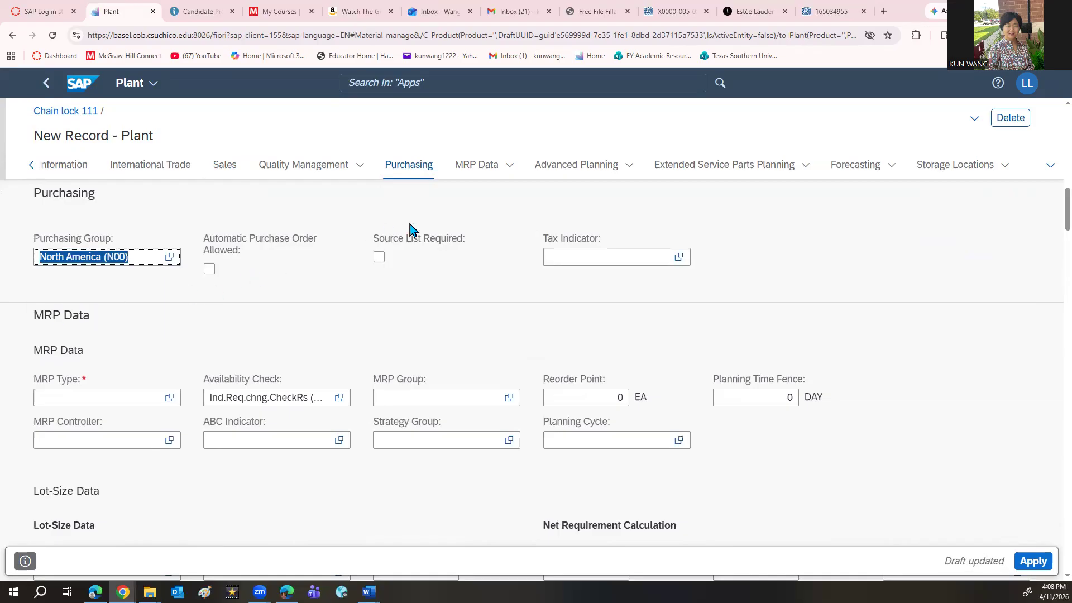
- Set the plant's MRP type to MRP (PD) and its MRP controller to MI MRP Controller (000)
click(468, 177)
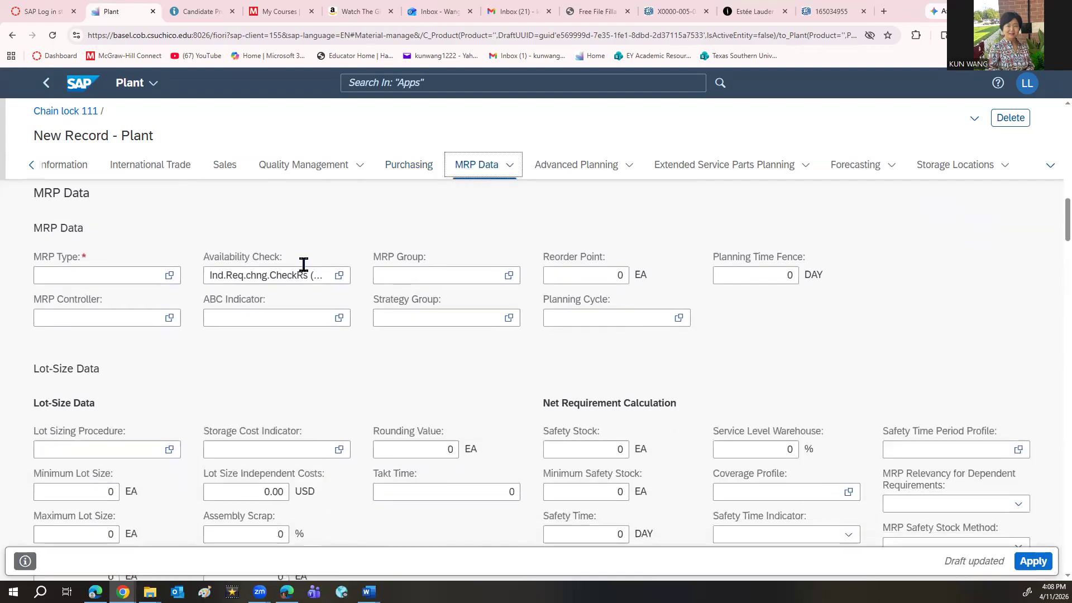
click(110, 279)
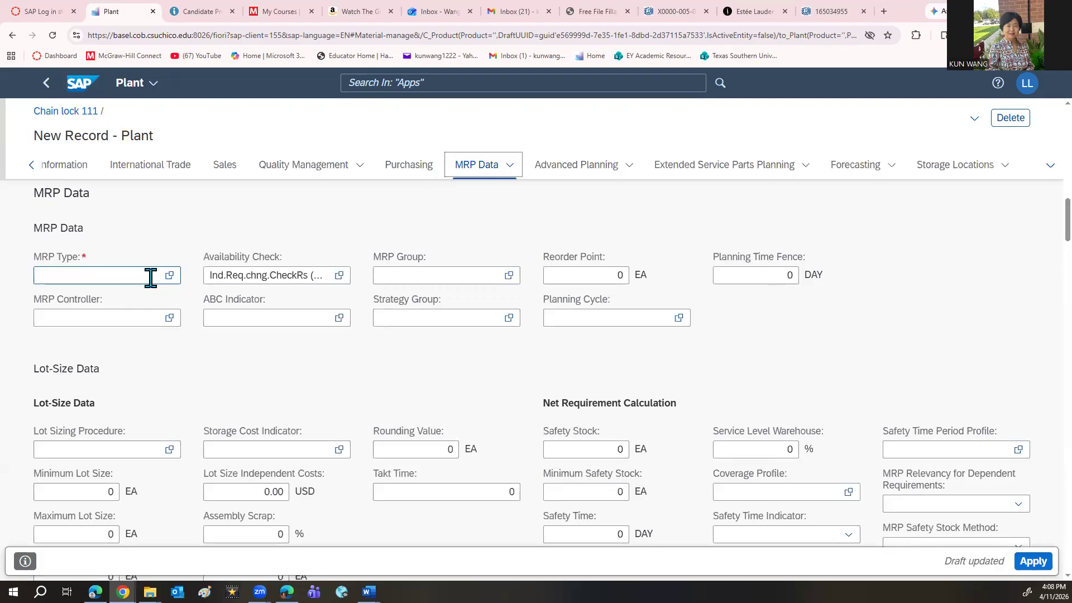
click(168, 276)
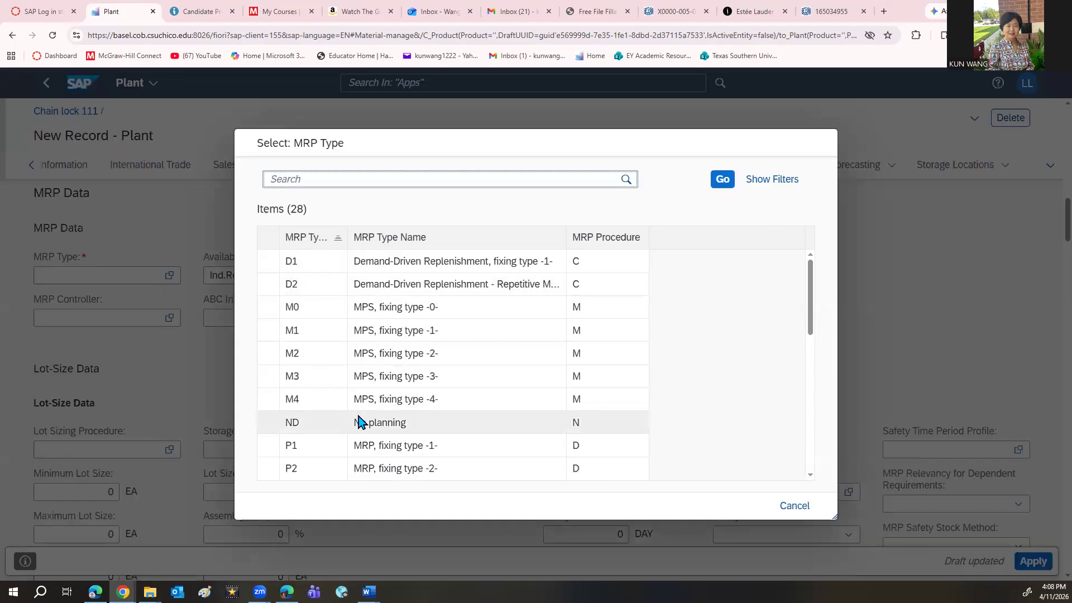
scroll(378, 466, down, 3)
click(380, 378)
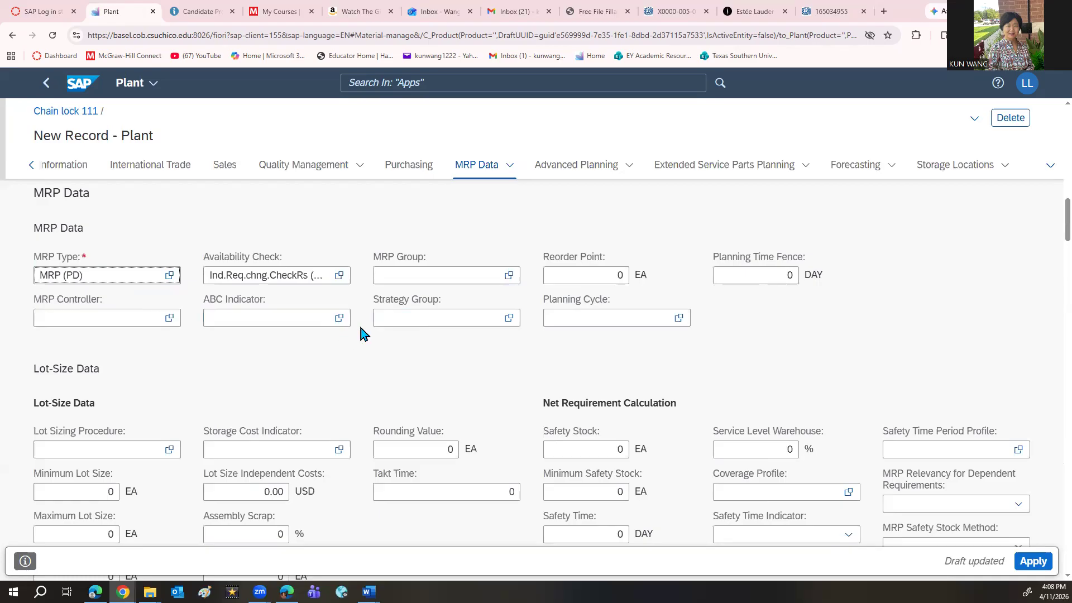
click(140, 325)
text(000)
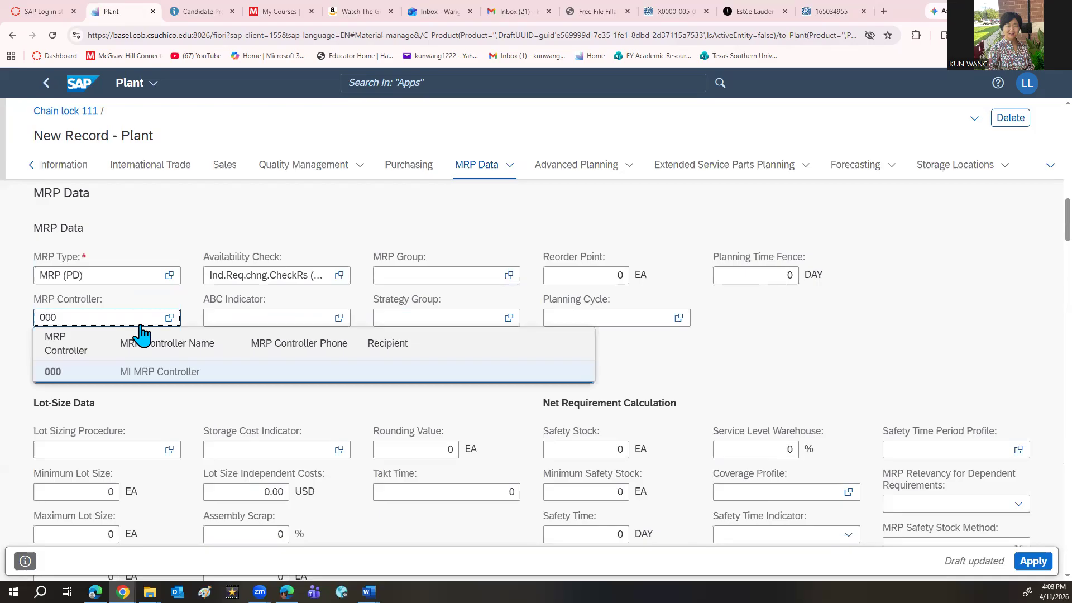
click(140, 373)
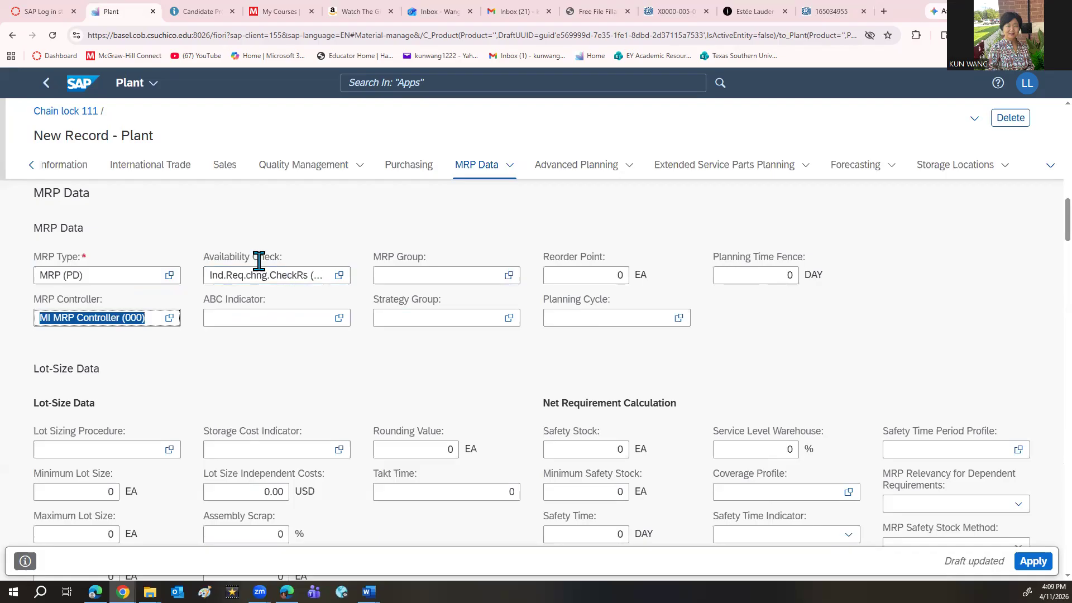
- Set the plant's availability check in the MRP data to Individ. Requirement (02)
click(300, 275)
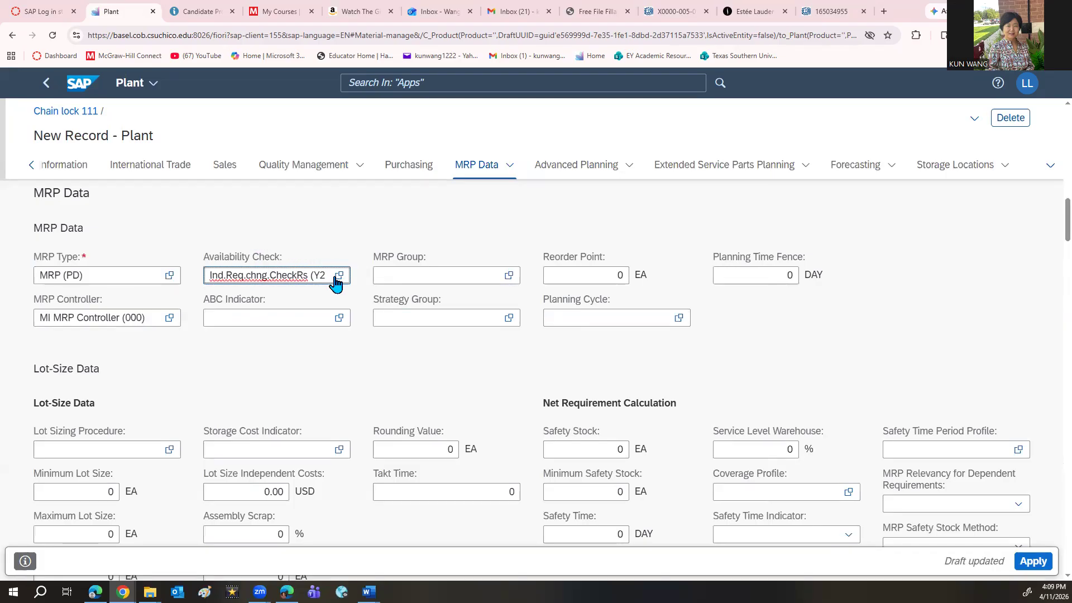
click(338, 275)
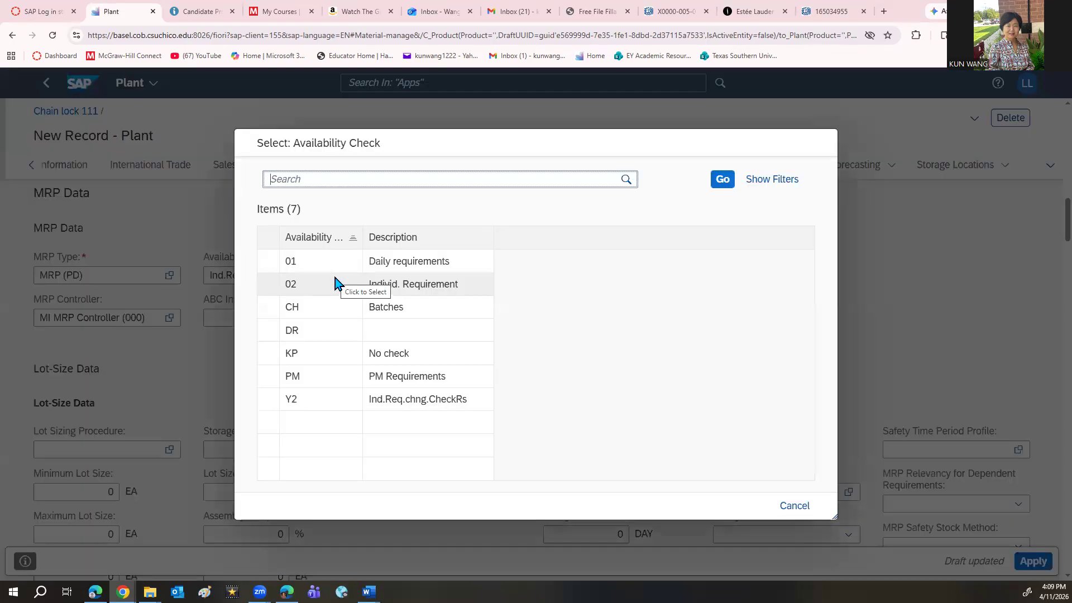
click(413, 285)
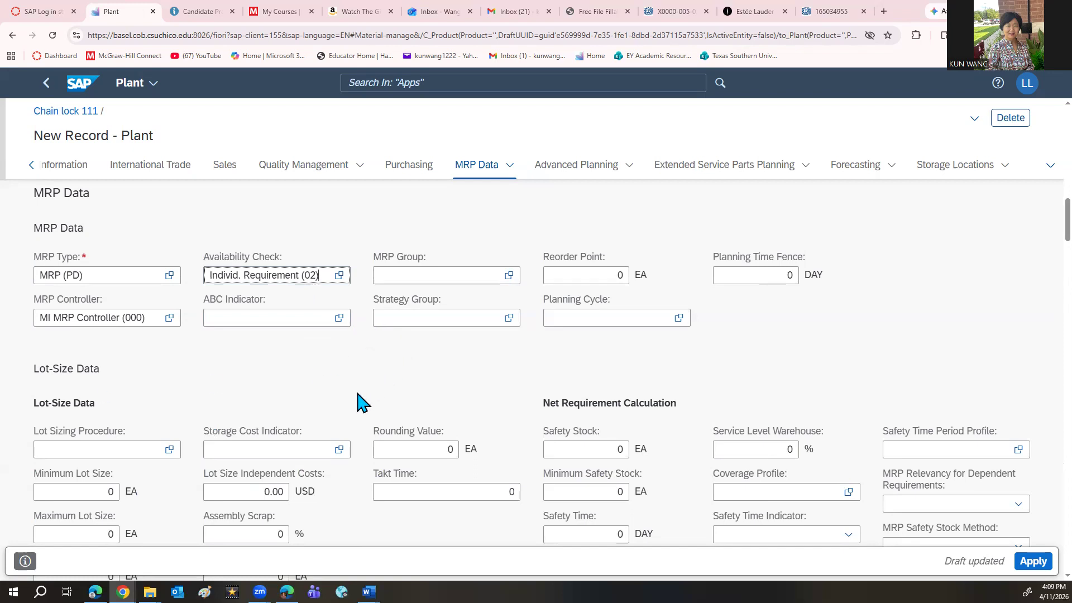
- Set the plant's lot sizing procedure to Lot-for-lot order quantity (EX) and the minimum lot size to 10 EA
scroll(82, 430, down, 3)
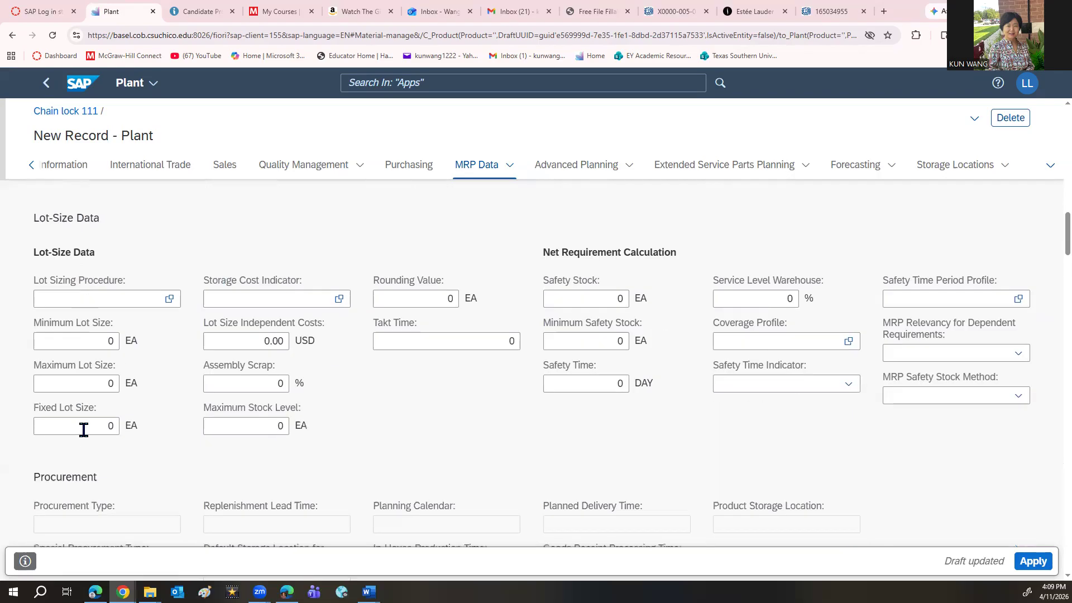
scroll(85, 408, up, 3)
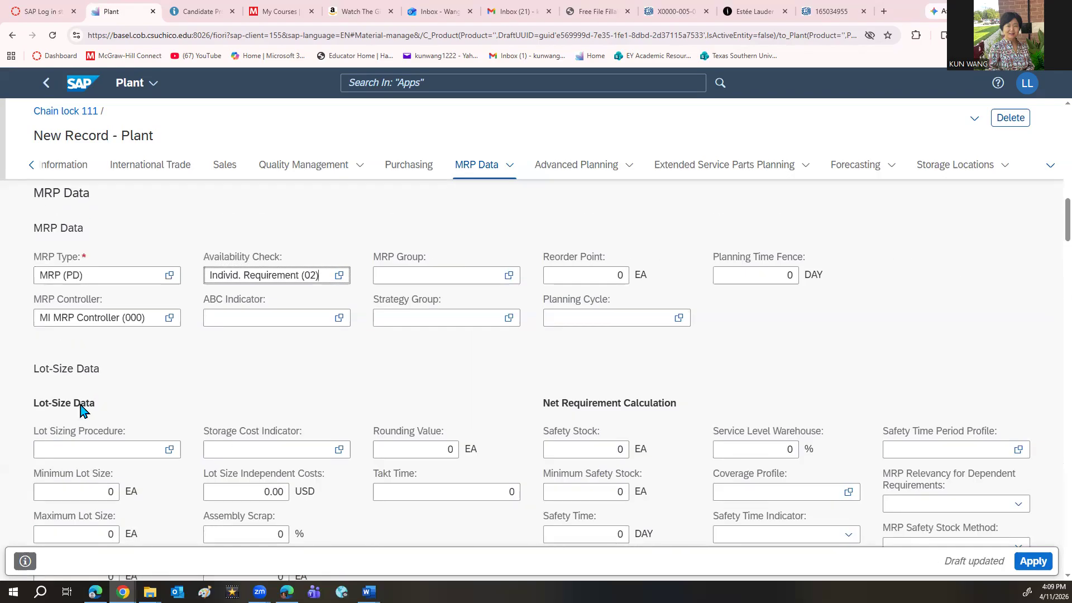
click(92, 448)
text(ex)
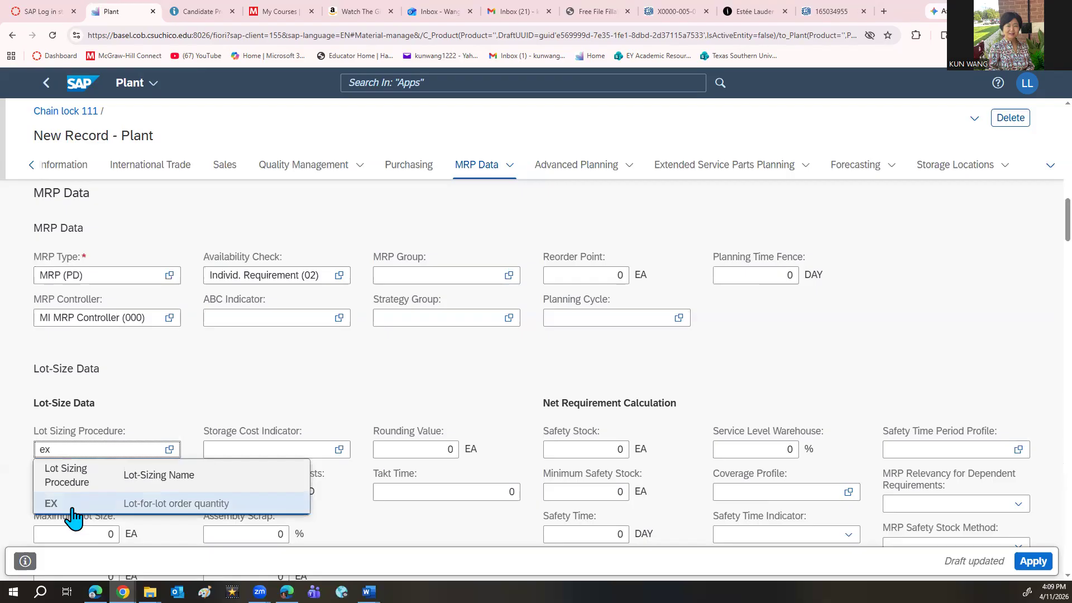
click(72, 505)
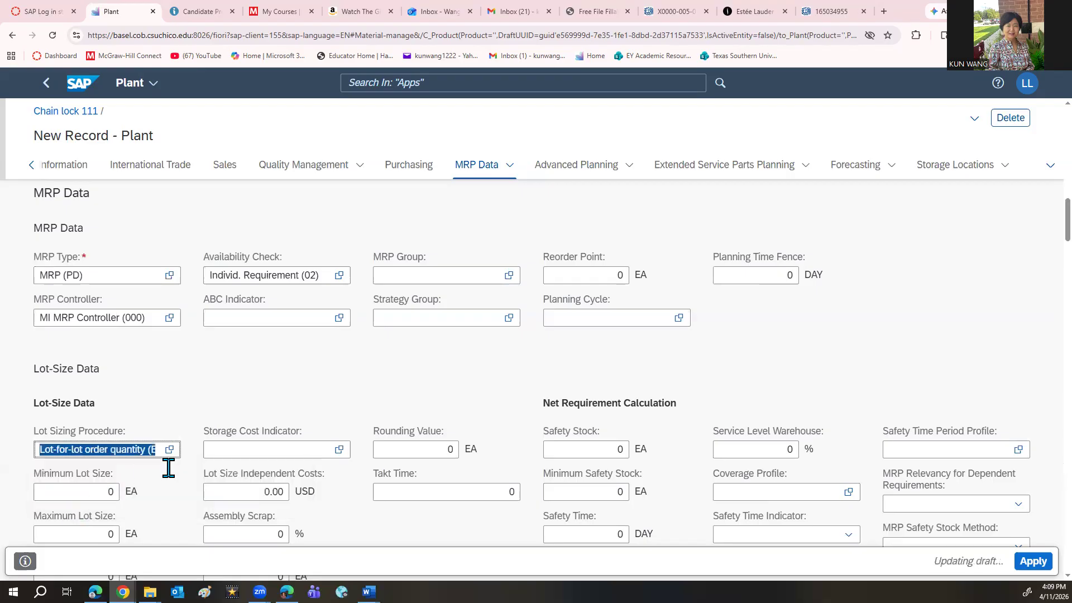
click(77, 495)
text(10)
key(Delete)
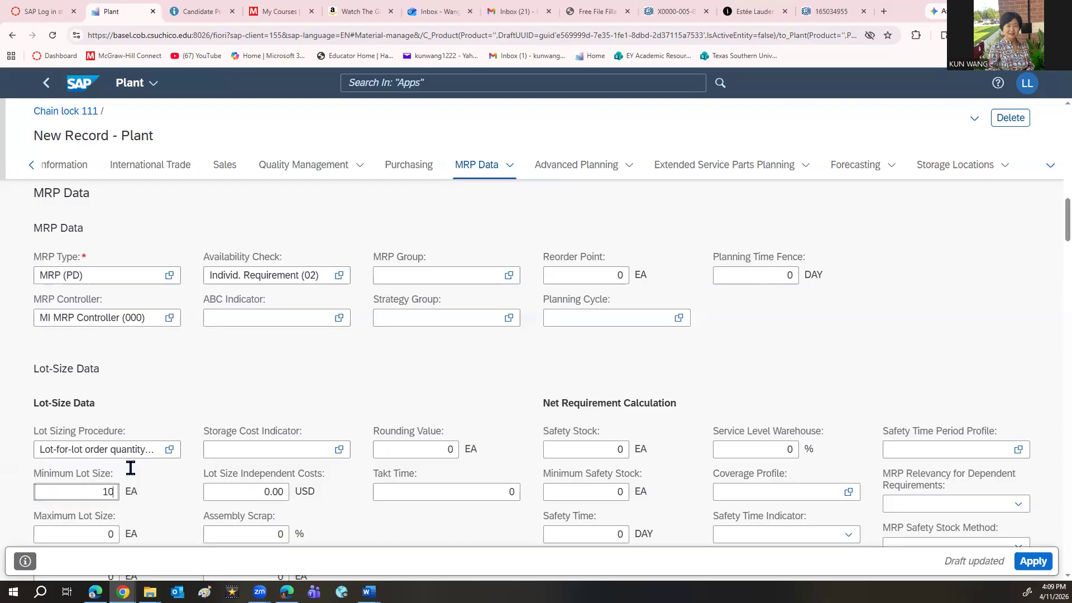
- Open the planned delivery time in the plant's procurement data for editing
scroll(189, 482, down, 3)
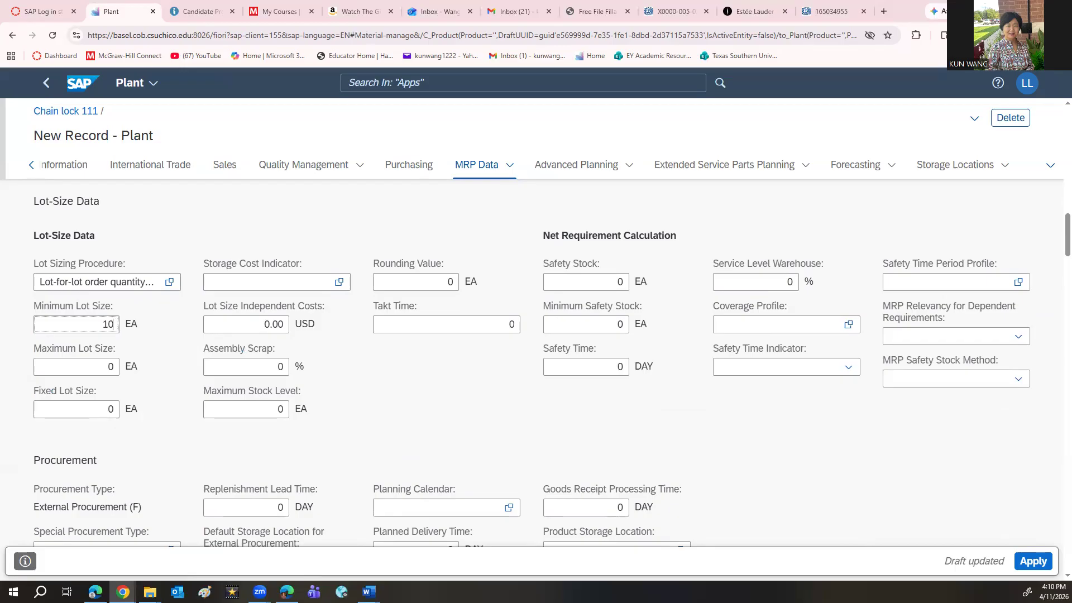
scroll(251, 390, down, 3)
click(445, 383)
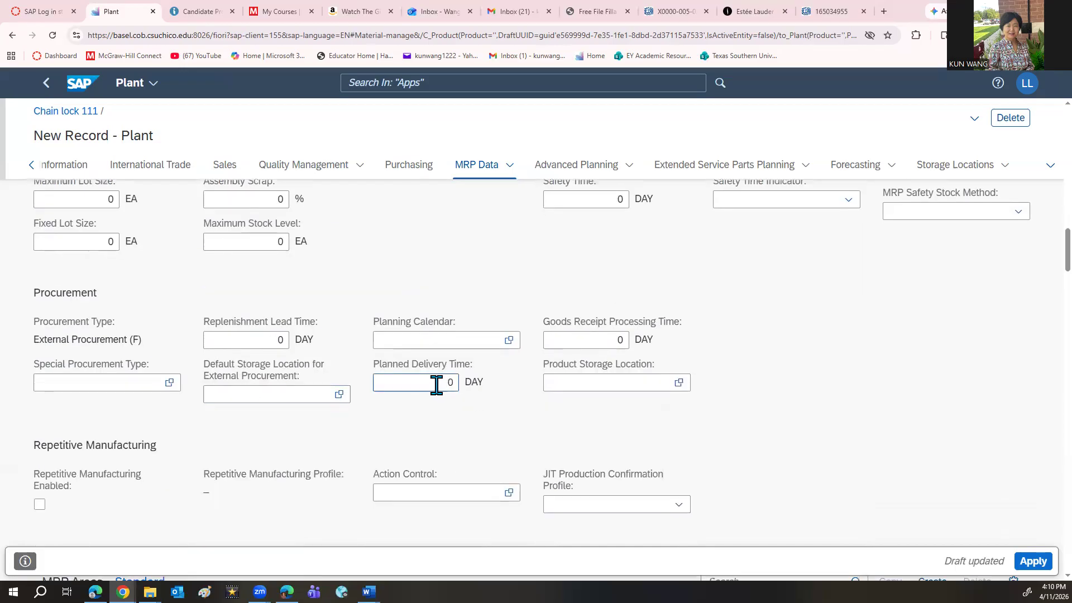
click(434, 383)
- Add the storage location Trading Goods (TG00) to the plant and apply the plant record
click(956, 167)
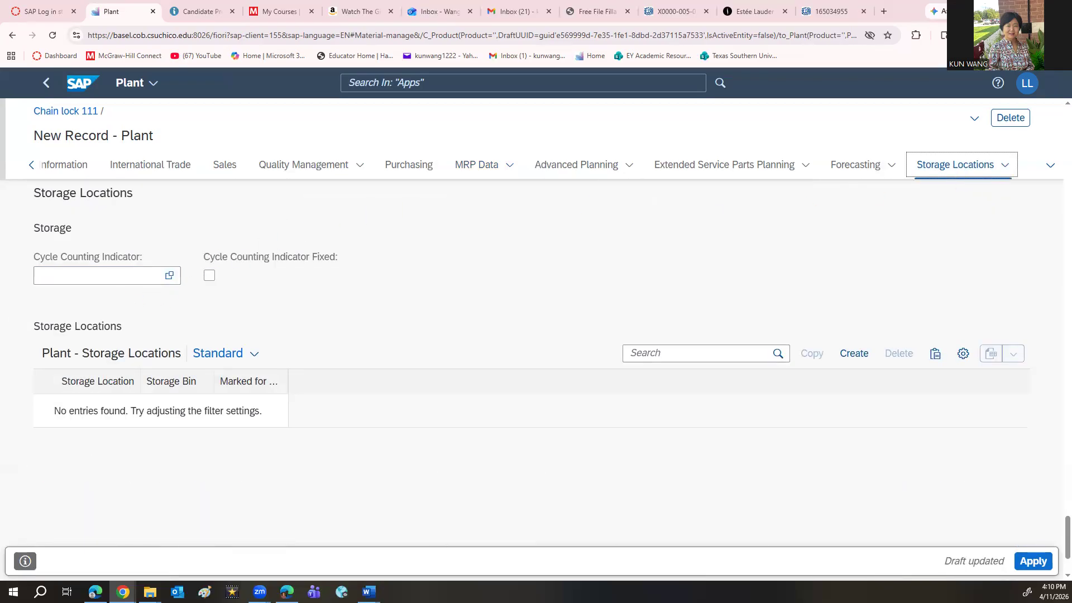
click(119, 277)
click(854, 354)
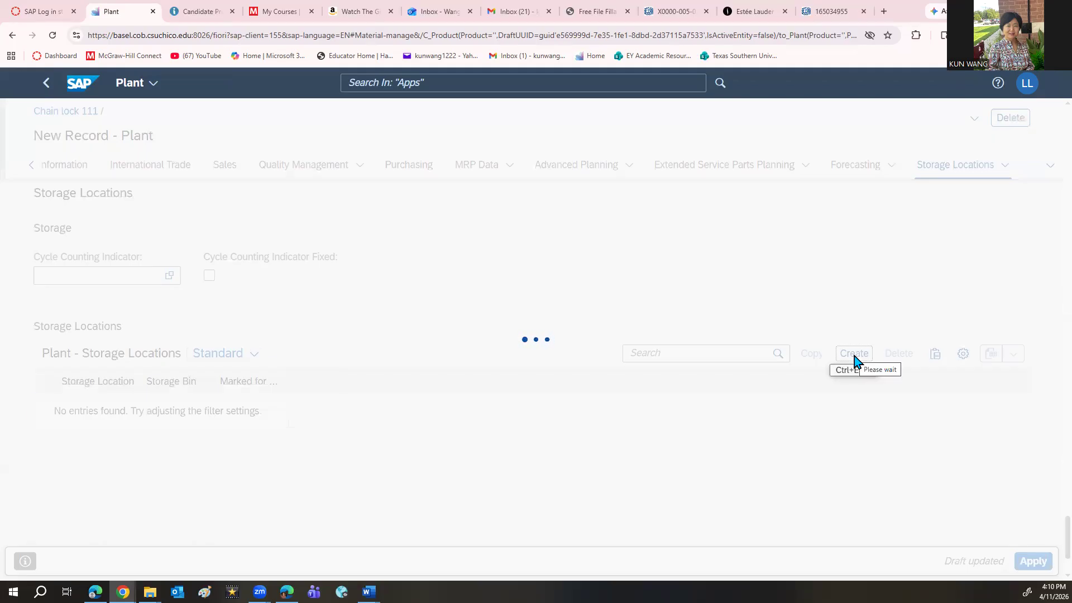
click(107, 409)
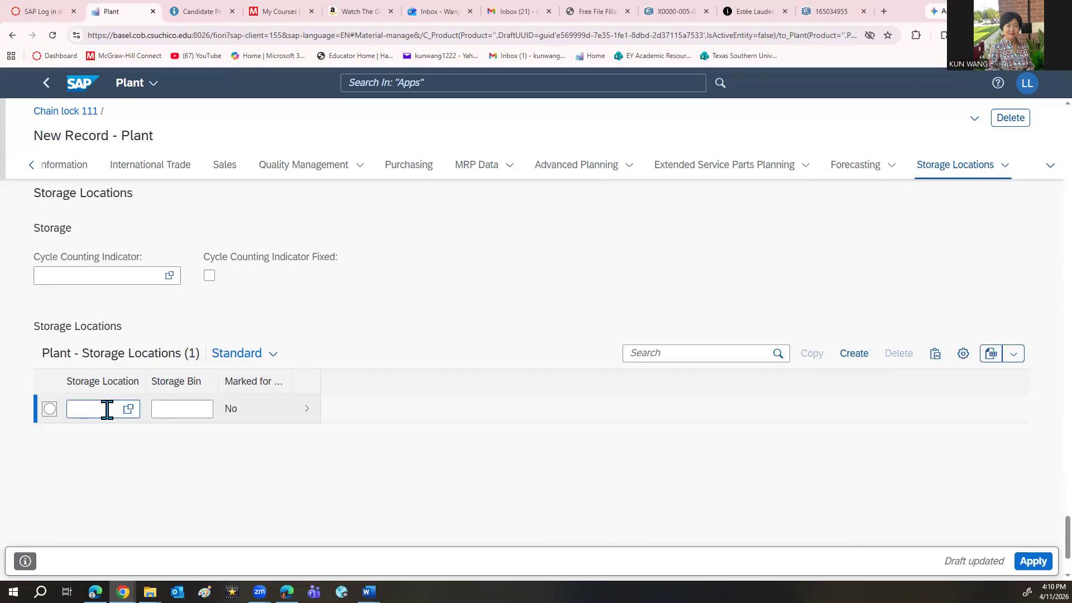
click(108, 409)
text(tg00)
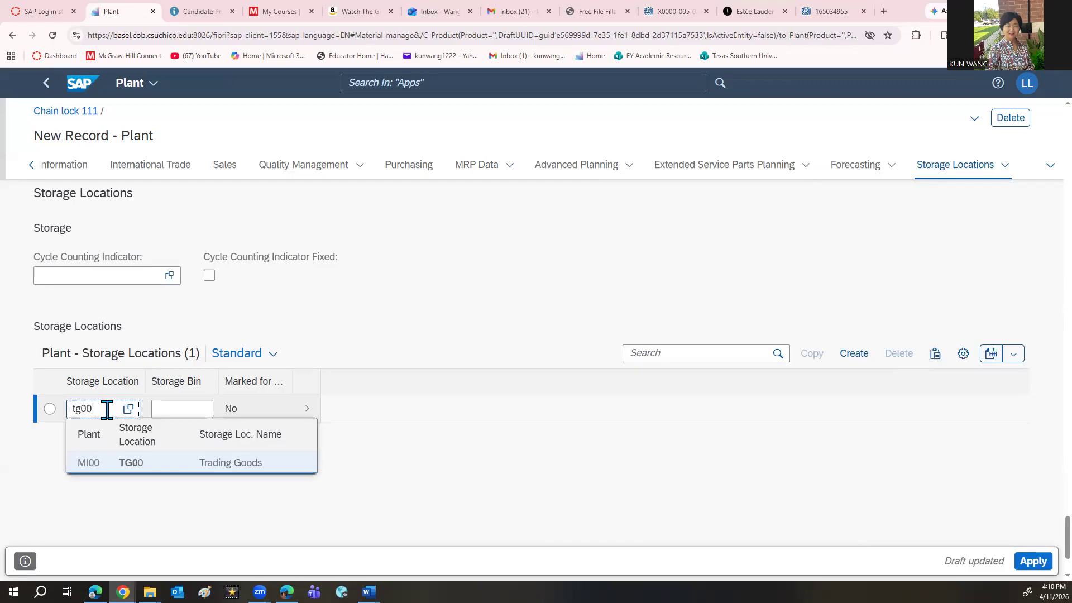
click(108, 461)
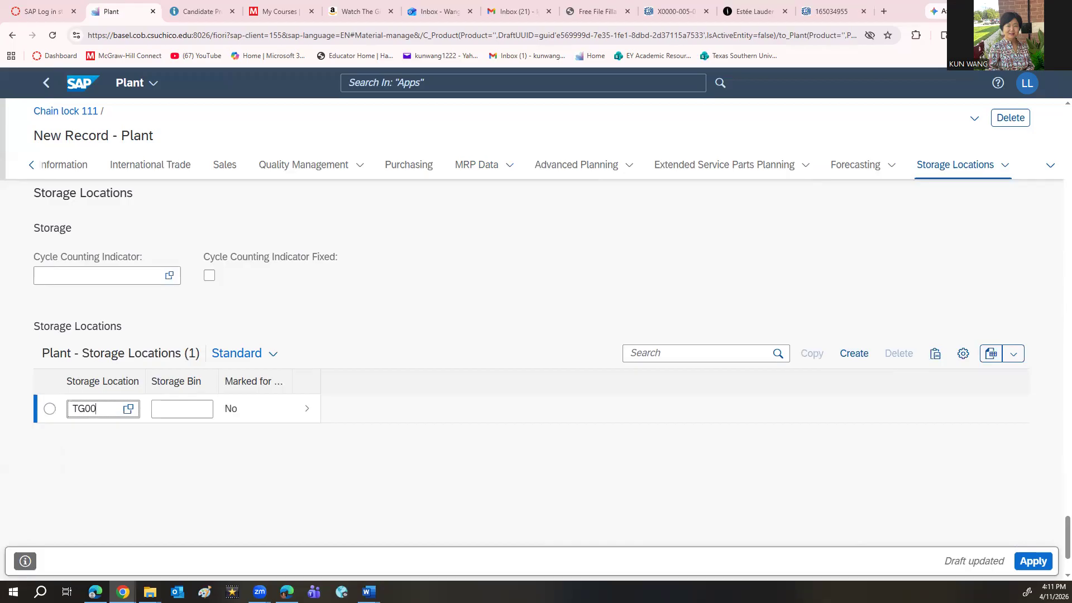
click(1034, 562)
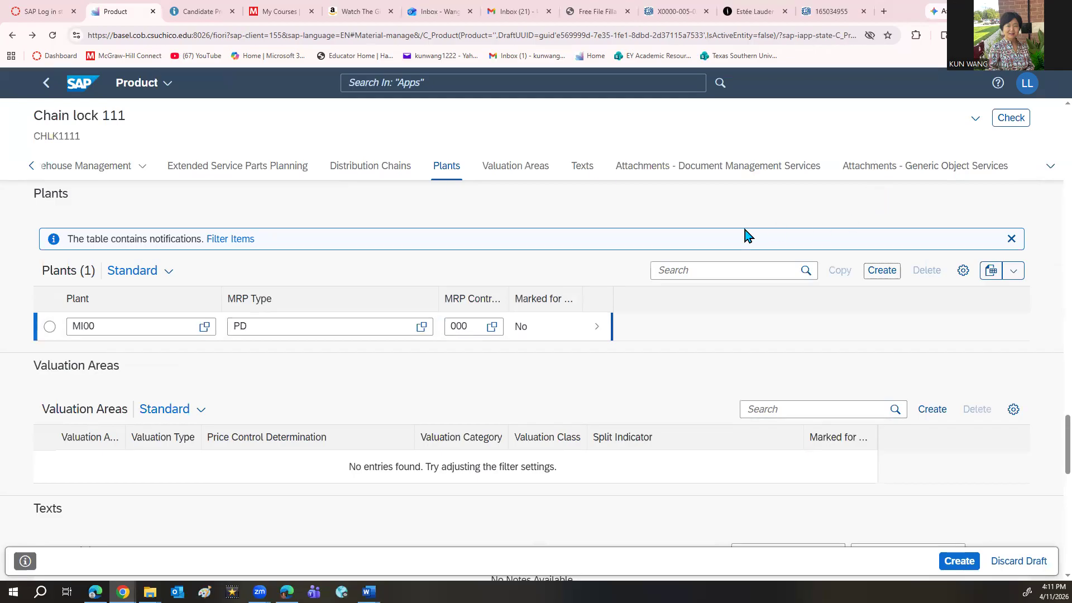
- Create a valuation area record for the product with the valuation area MI00
click(524, 167)
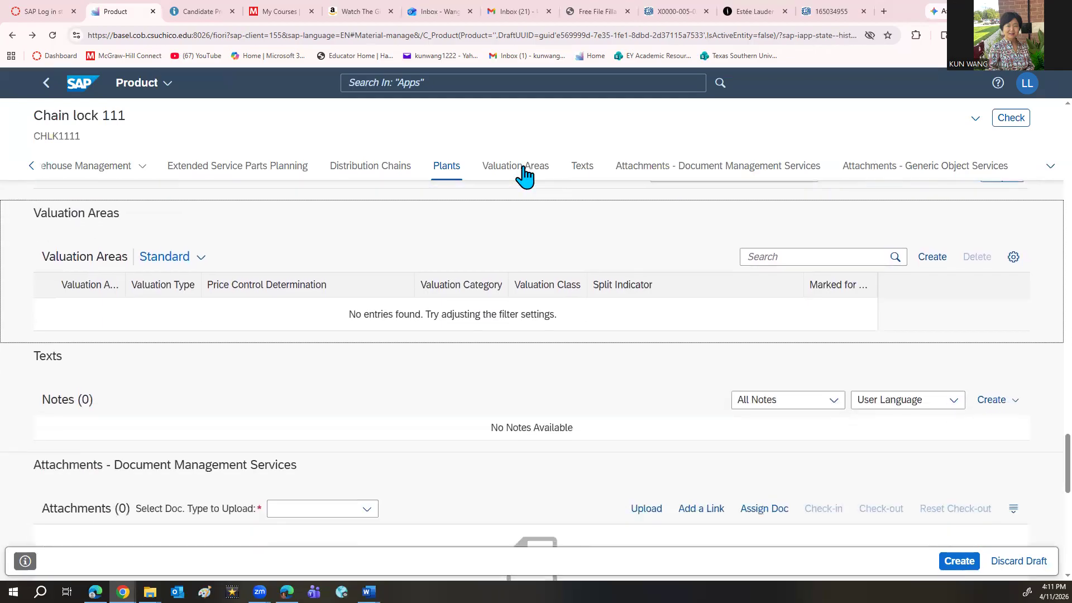
click(933, 239)
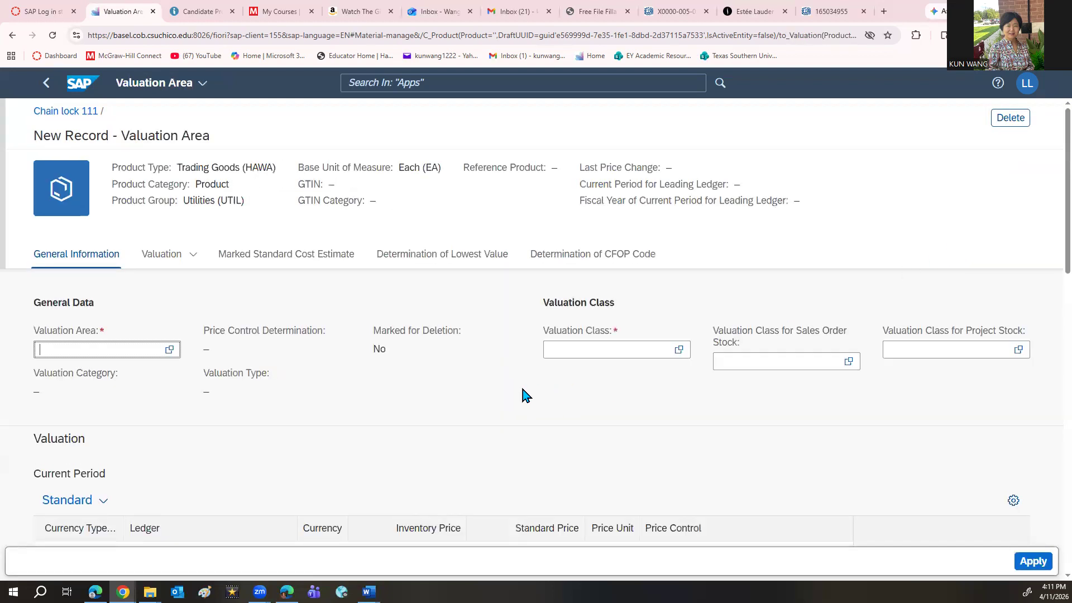
click(145, 351)
text(n)
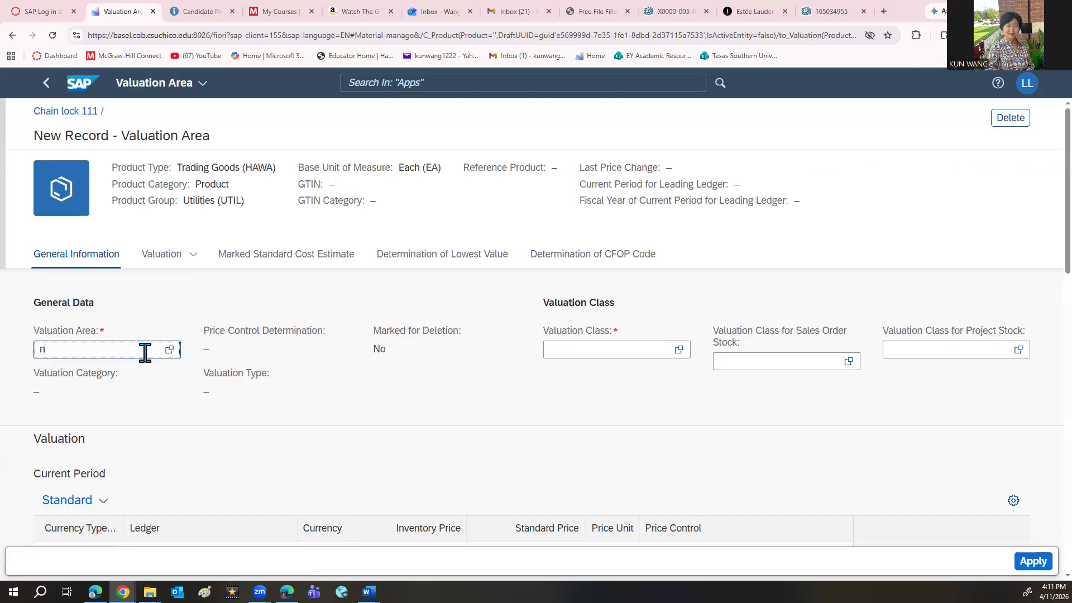
text(mi00)
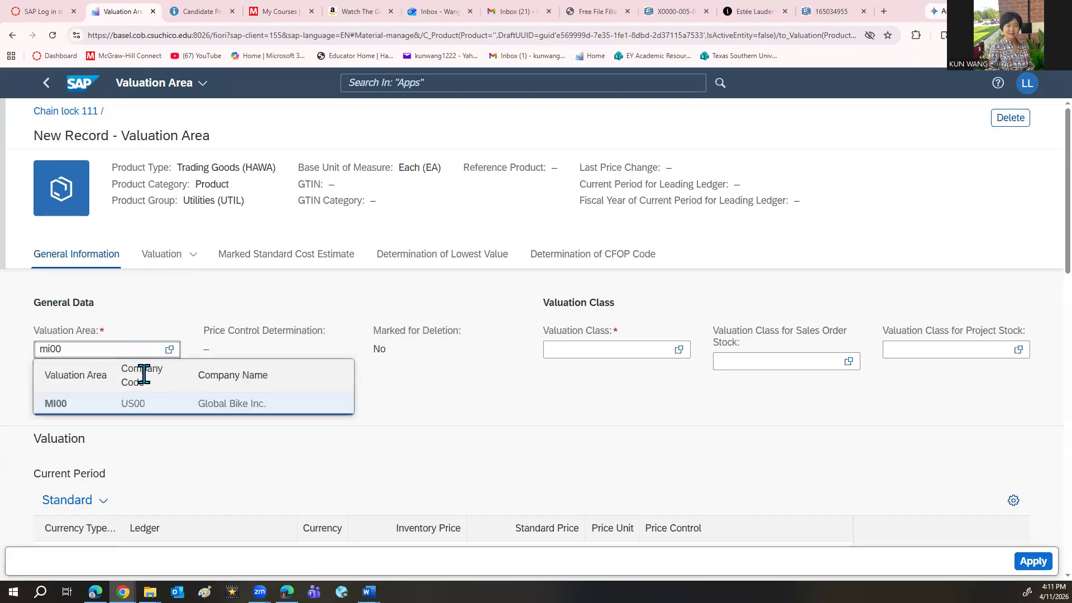
click(144, 411)
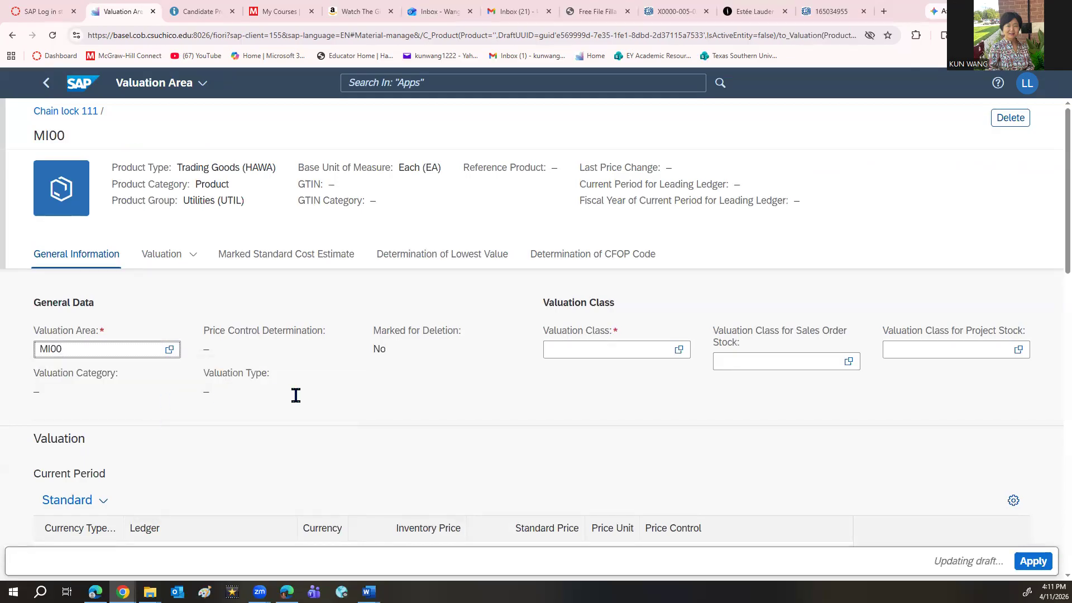
- Set the valuation class of the MI00 valuation area to Trading goods (3100)
click(561, 350)
text(3100)
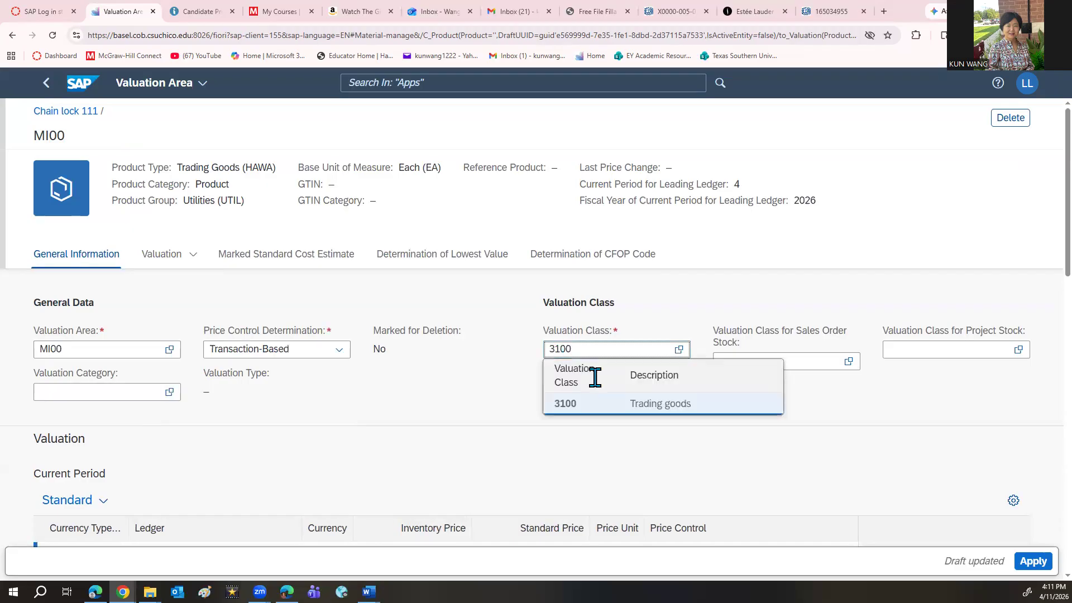
click(646, 404)
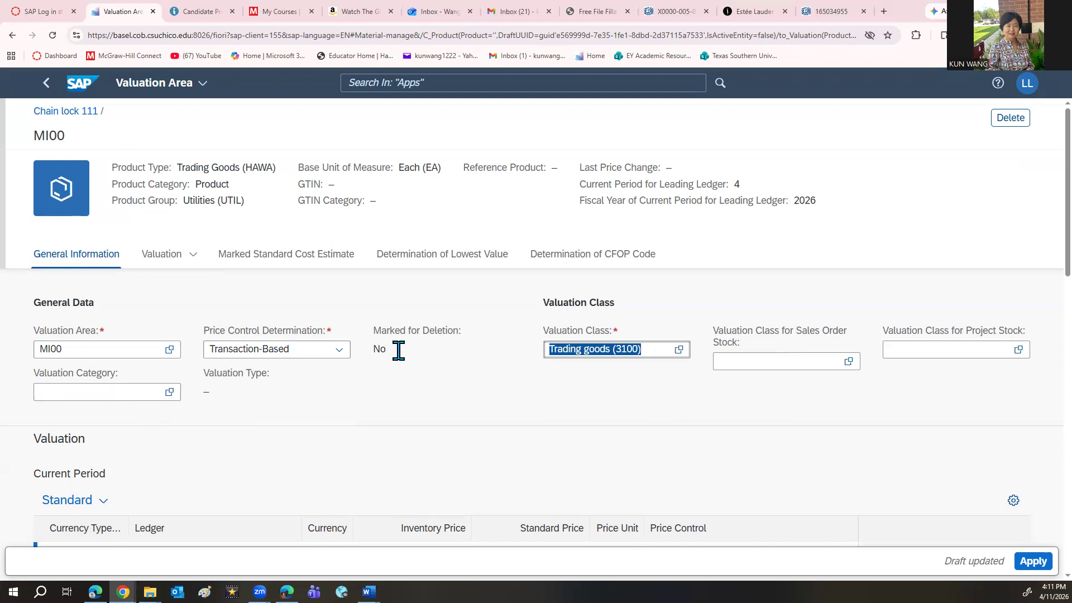
- Set the current period's inventory price to 32.00 USD and its price control to Moving average price/periodic unit price (V)
scroll(398, 350, down, 3)
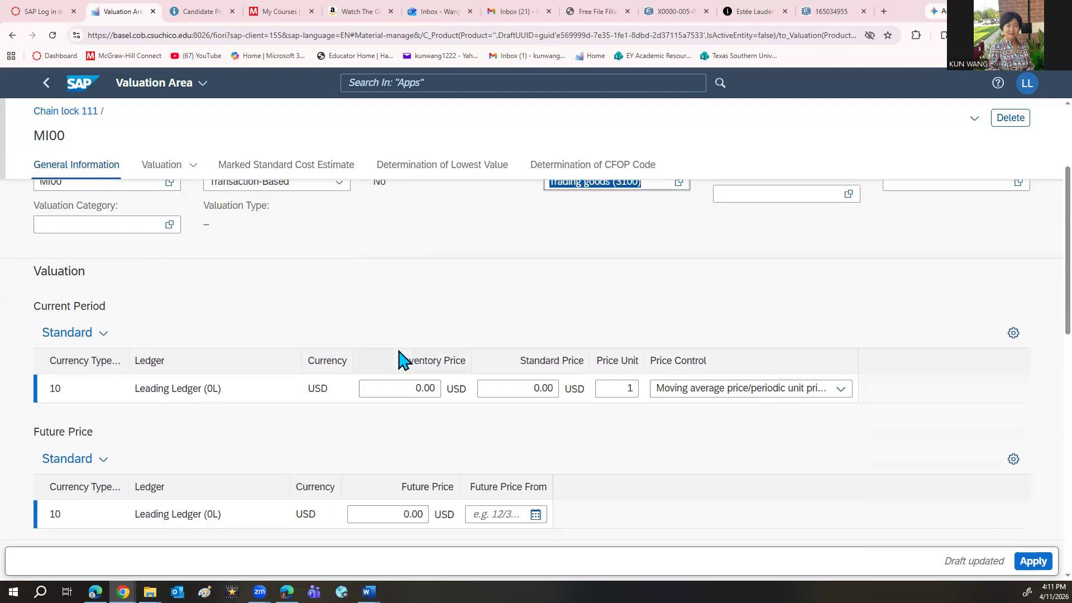
scroll(402, 357, down, 4)
scroll(402, 357, up, 4)
click(422, 388)
key(BackSpace)
text(32)
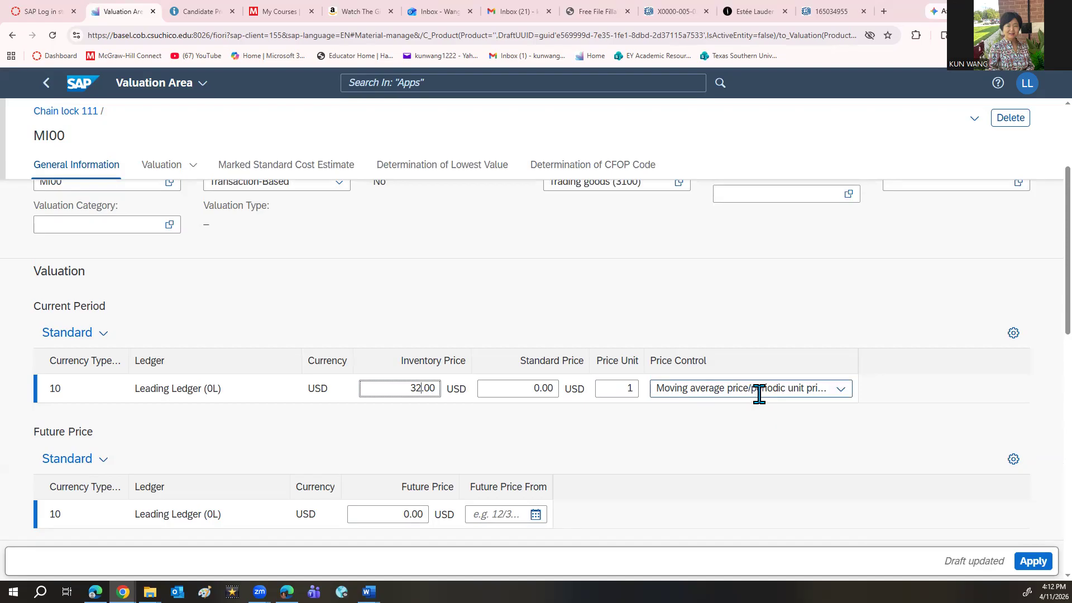
click(839, 394)
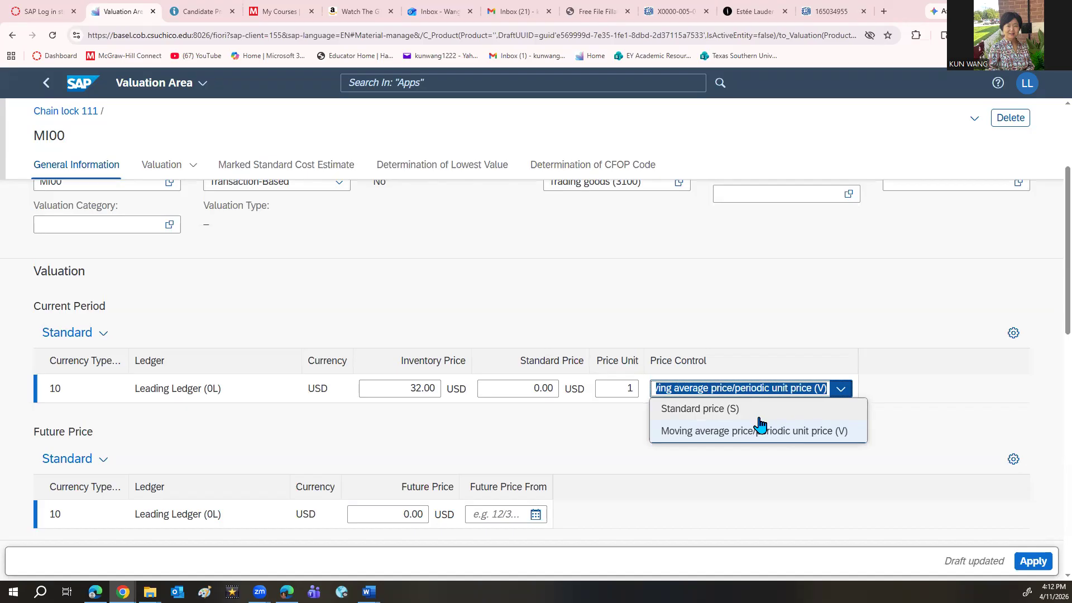
click(760, 431)
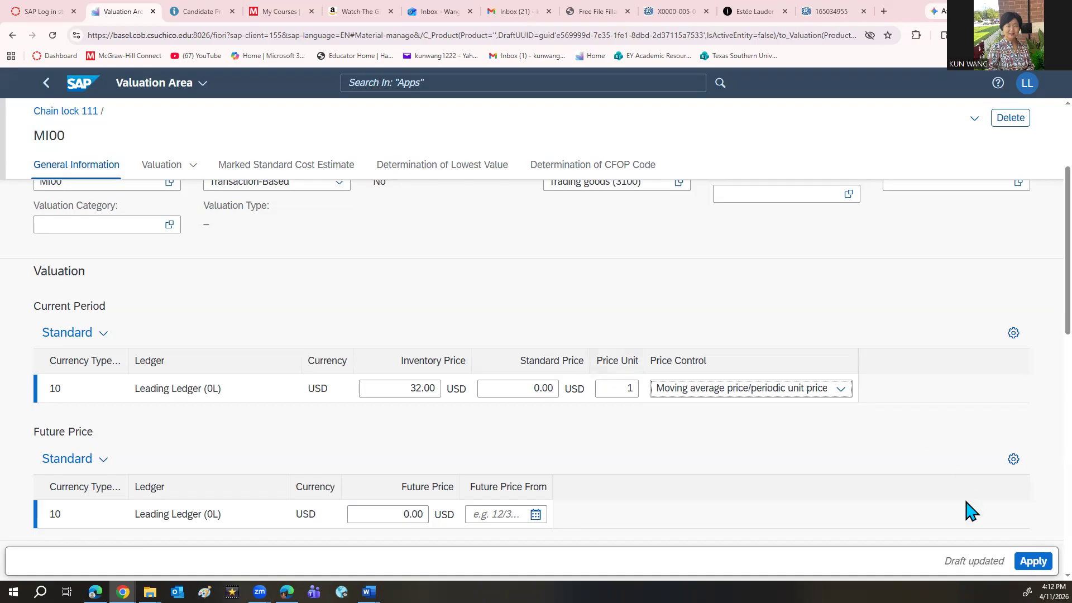
- Apply the valuation area record and create the product Chain lock 111 from its draft
click(1032, 563)
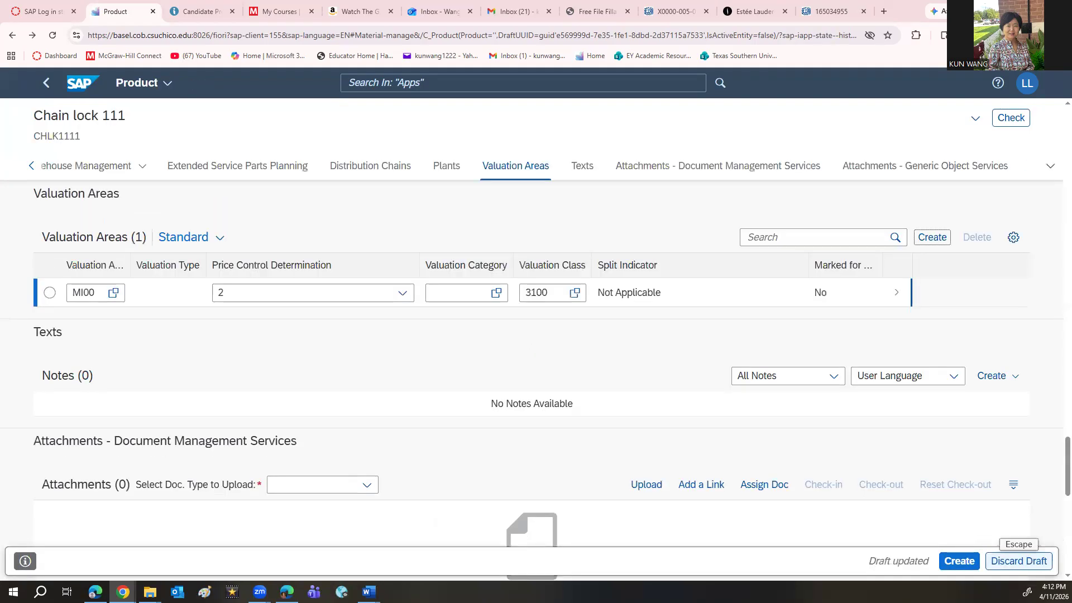
click(960, 563)
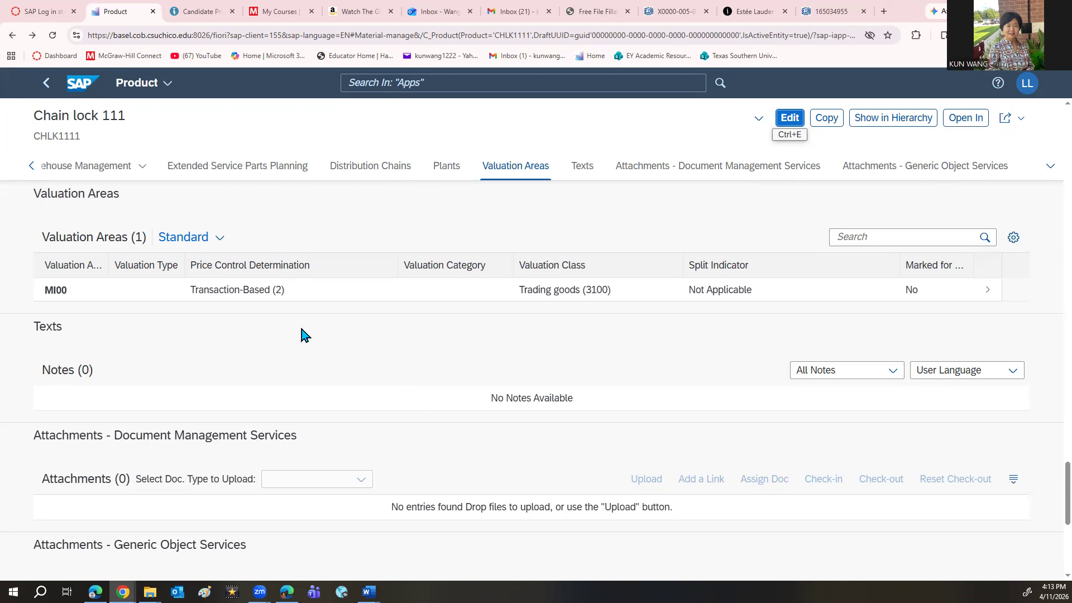
- Return to the Materials Management page and open Manage Product Master Data
click(137, 83)
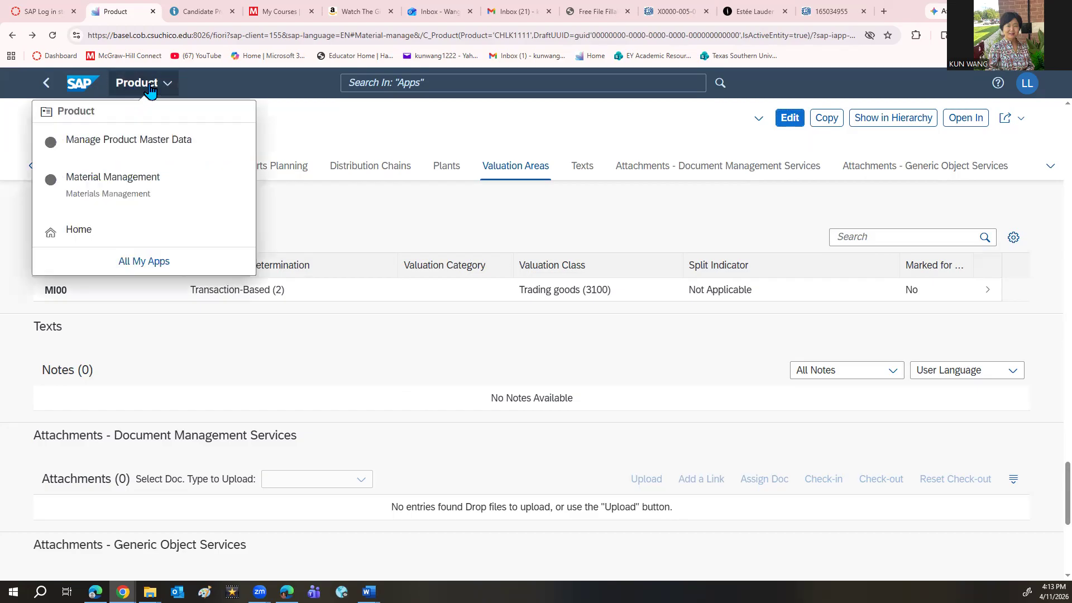
click(106, 189)
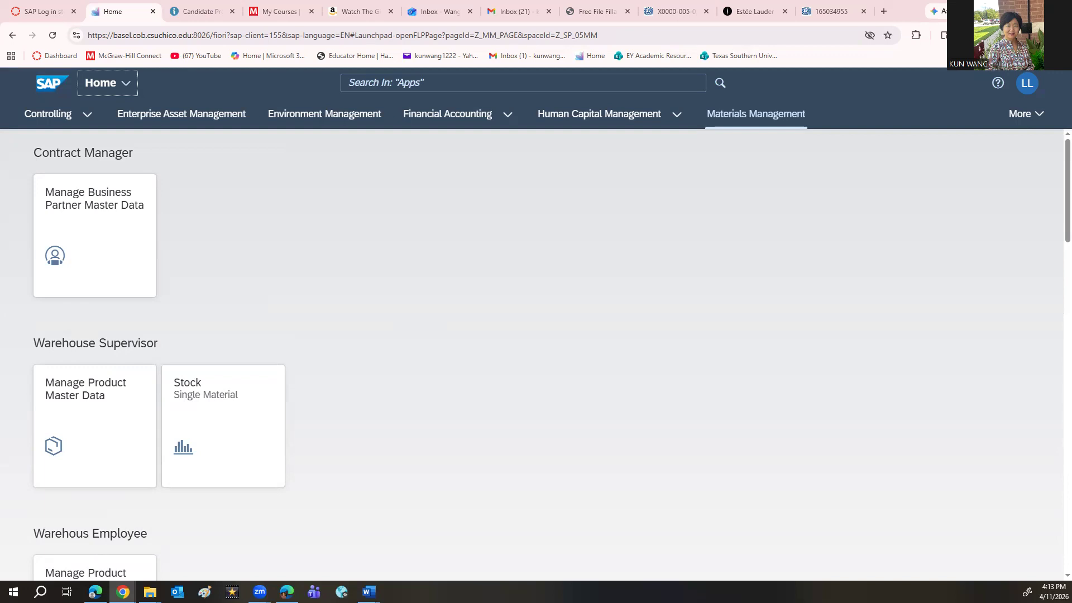
click(86, 406)
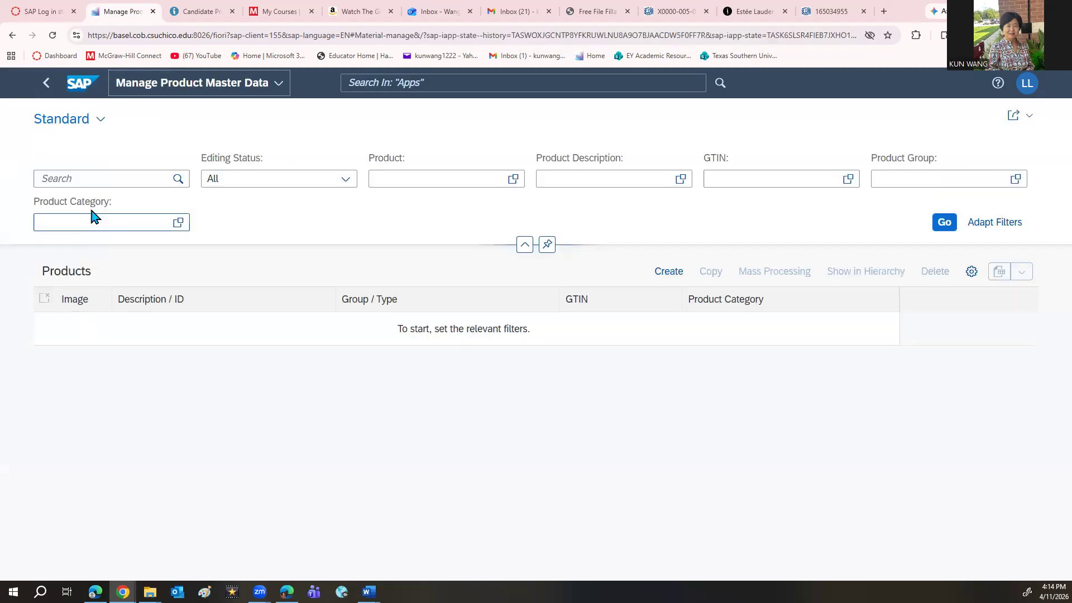
- Search the product master data for chlh1111 and open the details of Chain lock 111
click(91, 185)
text(chlh)
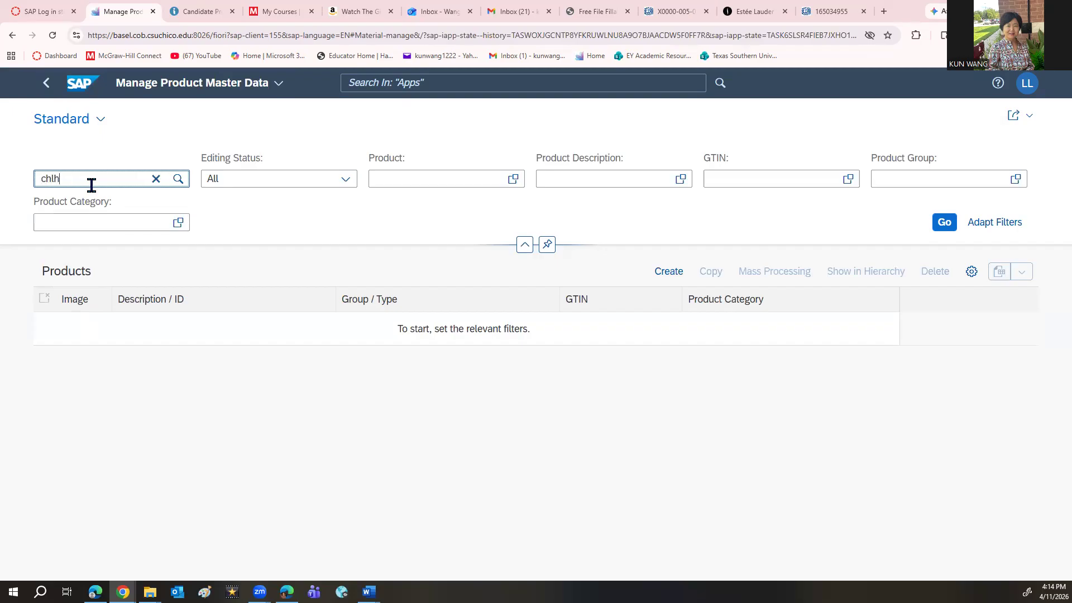
text(1111)
click(939, 227)
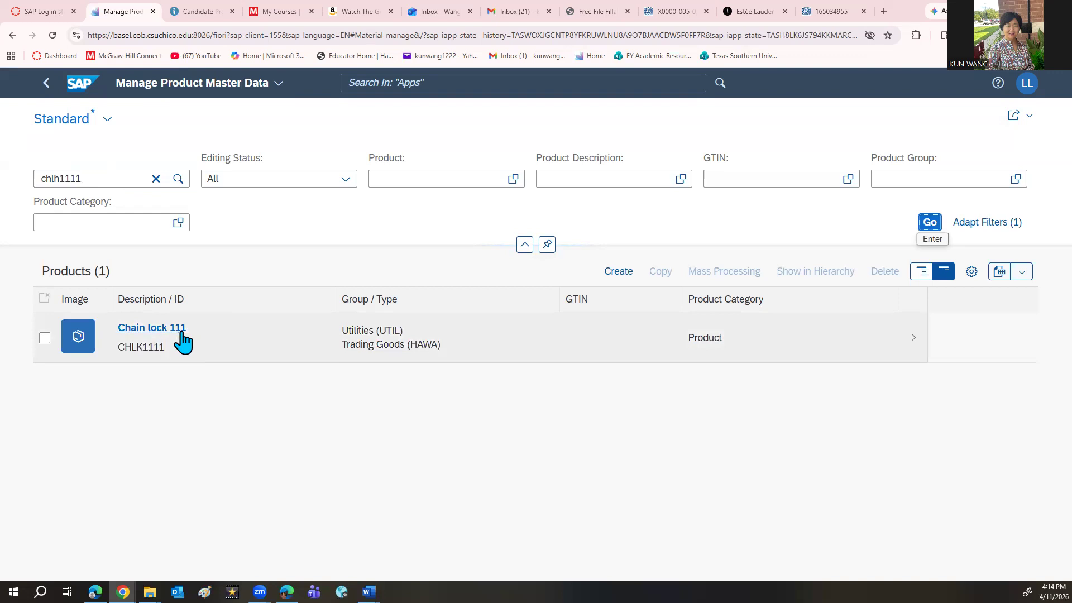
click(912, 341)
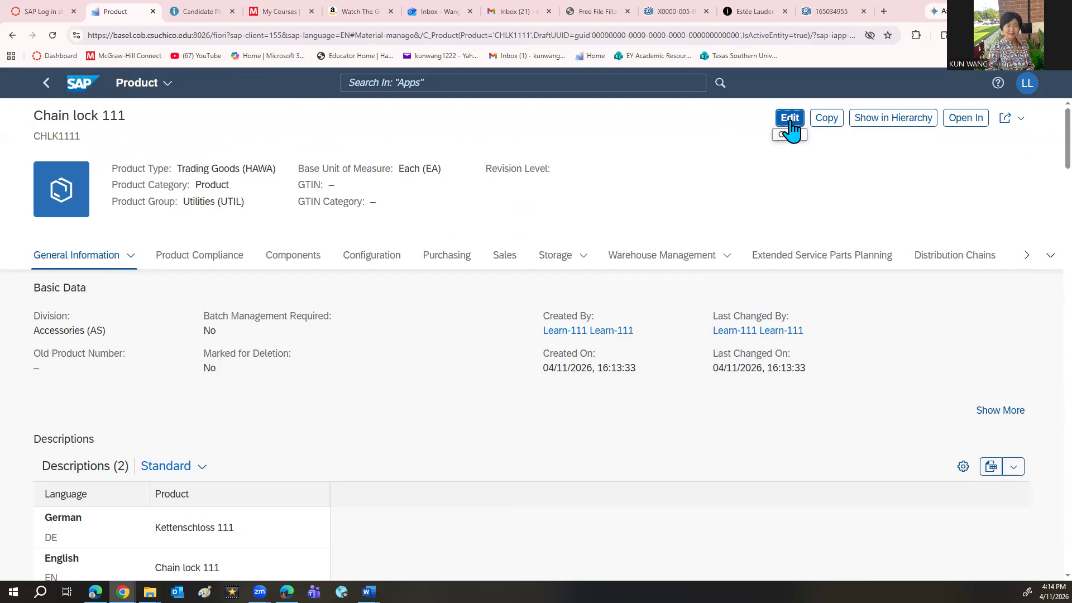
- Edit Chain lock 111 and create a new distribution chain with sales organization US West (UW00)
click(789, 119)
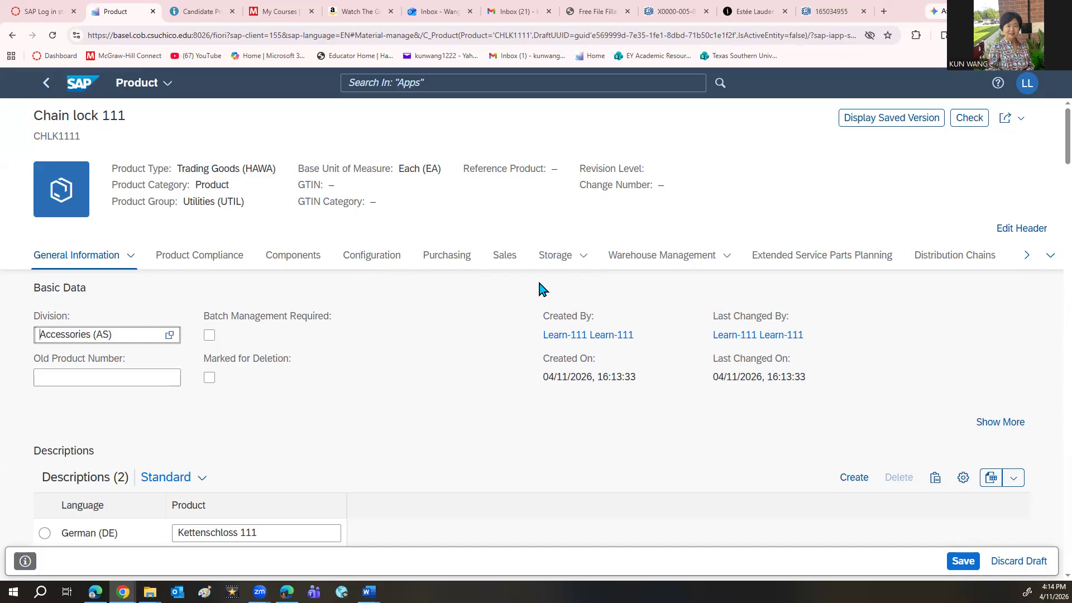
click(958, 263)
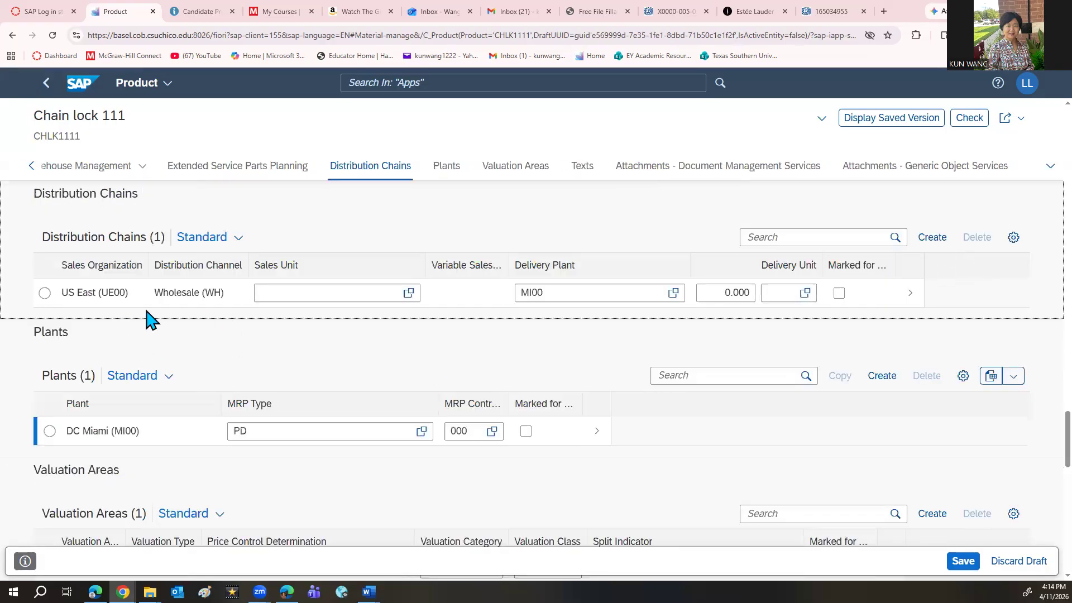
click(931, 244)
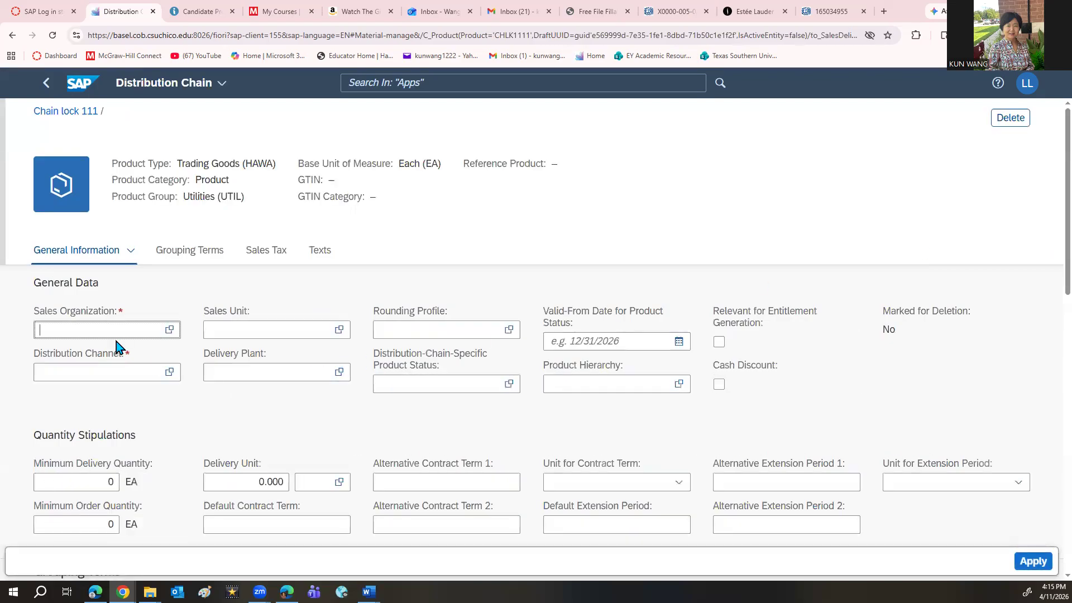
text(uw)
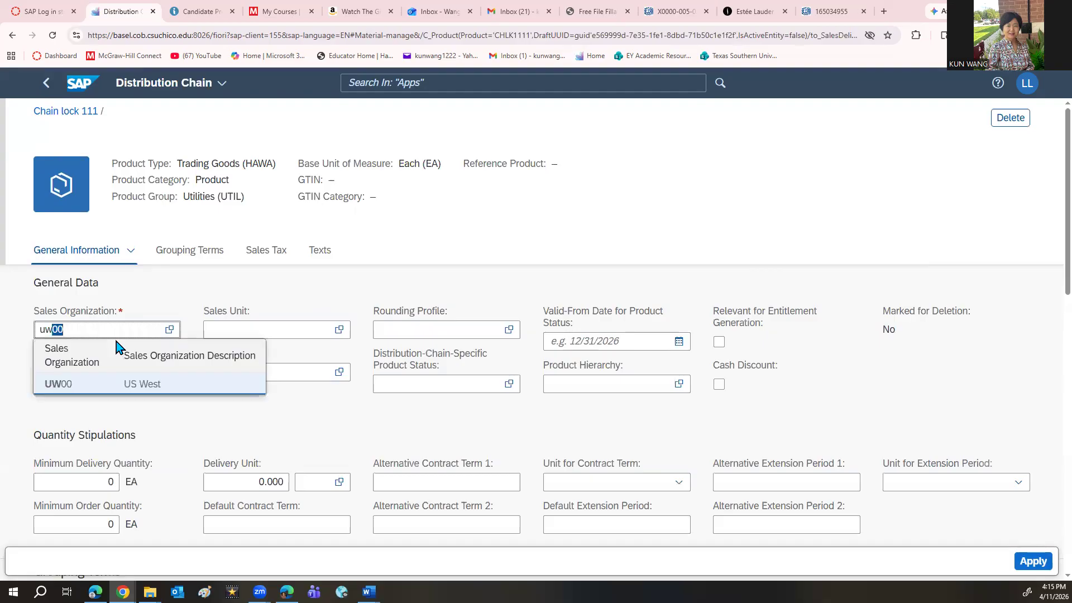
click(106, 384)
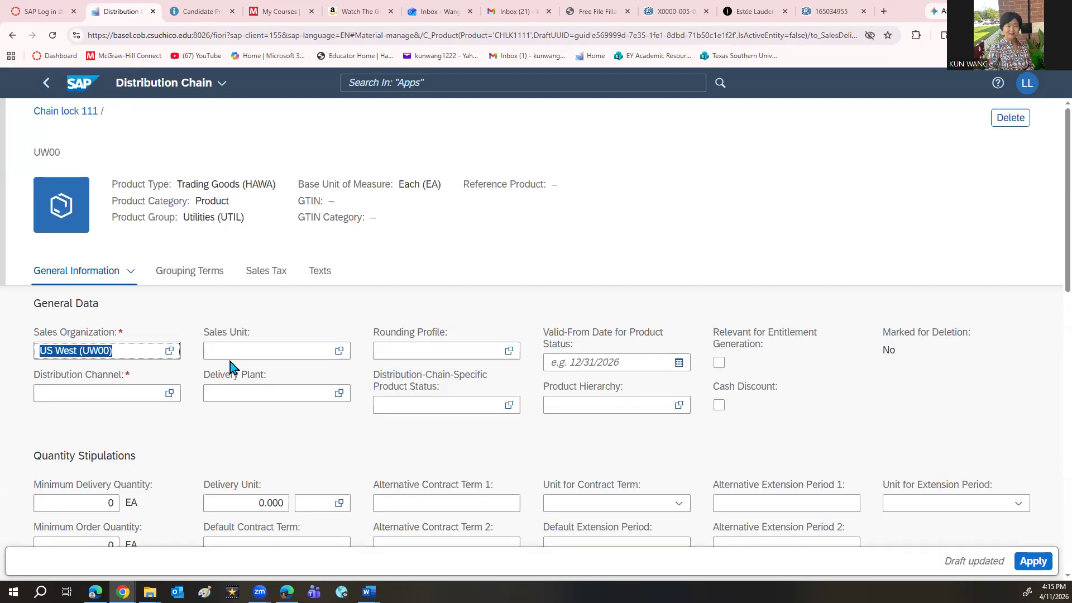
- Set the new distribution chain's distribution channel to Wholesale (WH) and its delivery plant to DC San Diego (SD00)
click(129, 393)
text(wH)
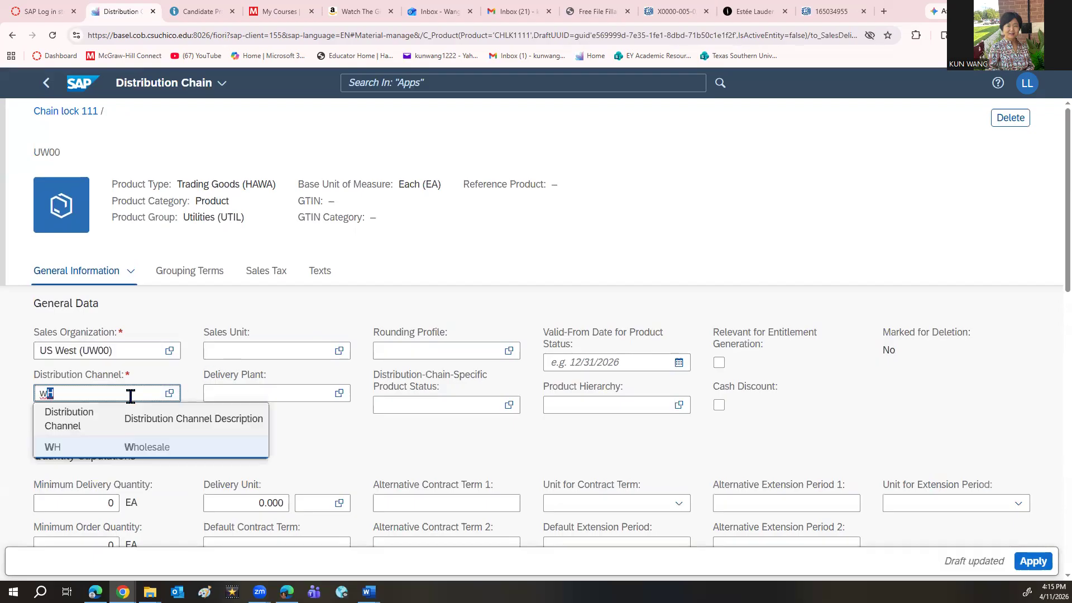
click(75, 448)
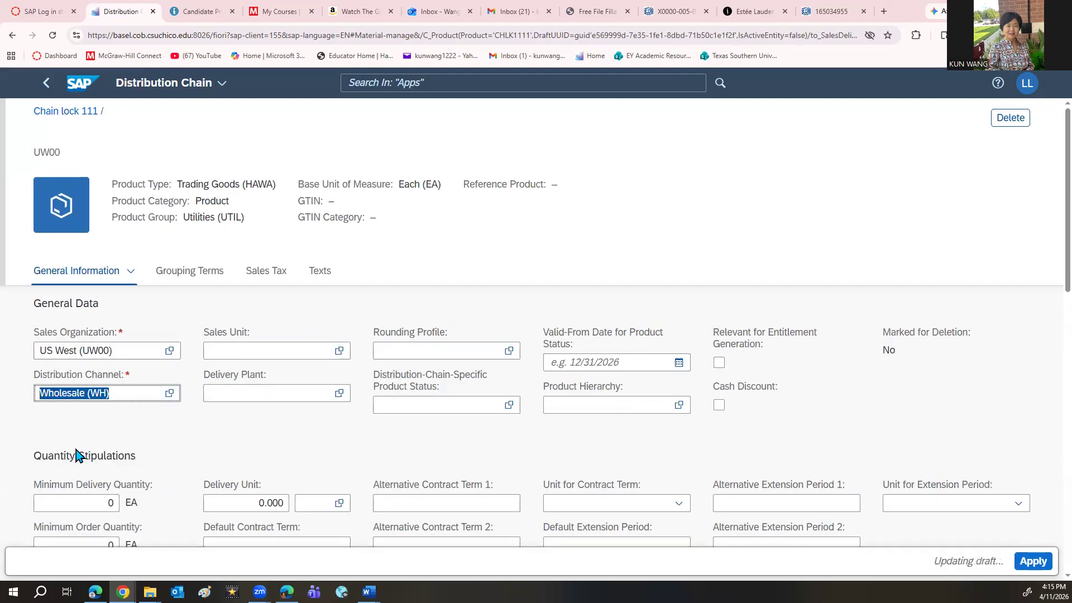
click(232, 394)
text(sd00)
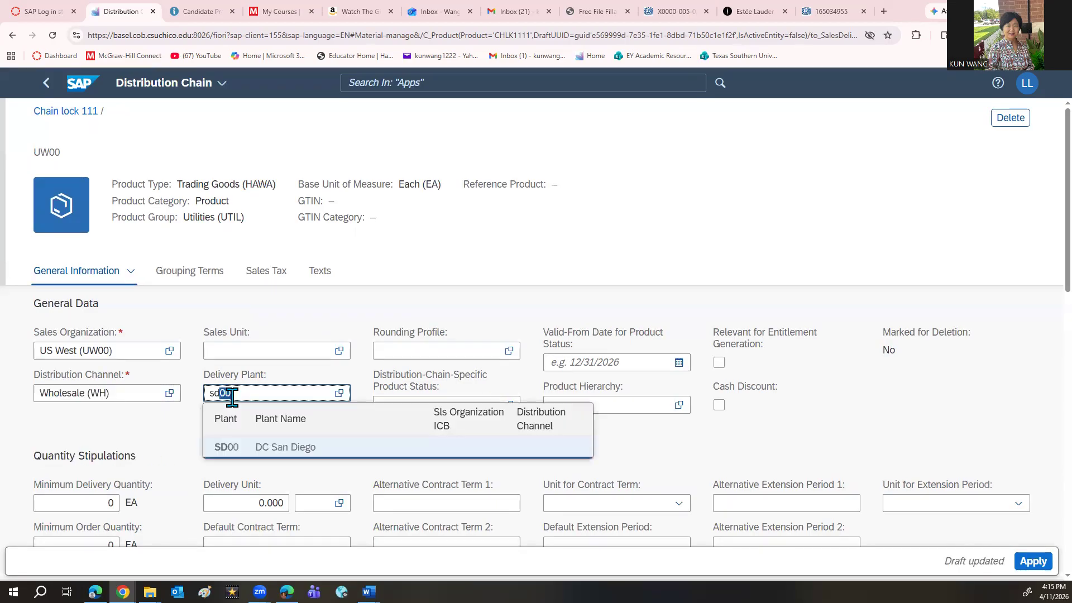
click(240, 447)
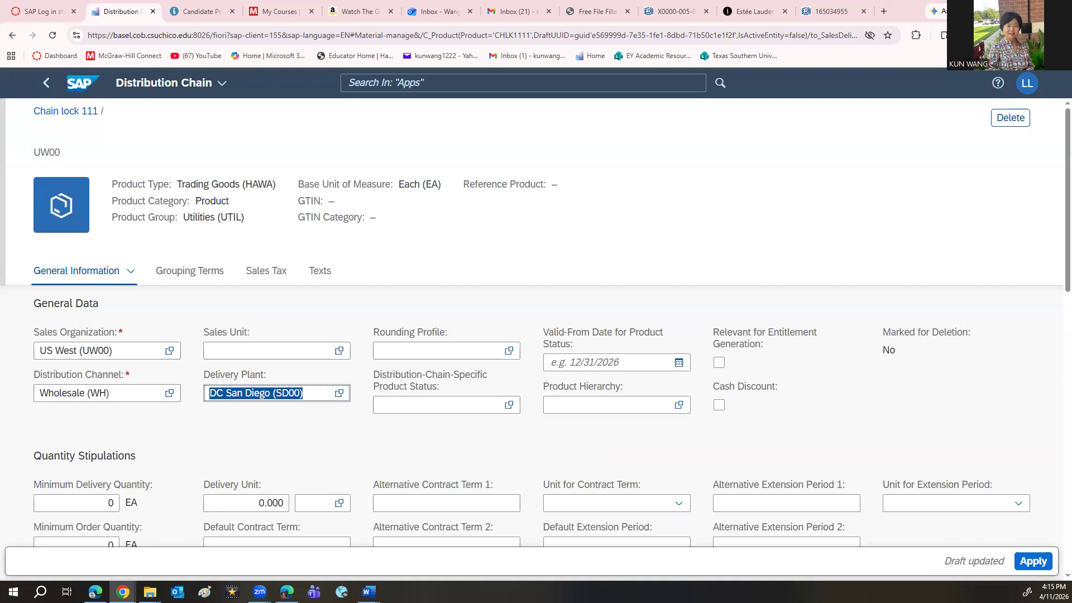
scroll(232, 367, down, 5)
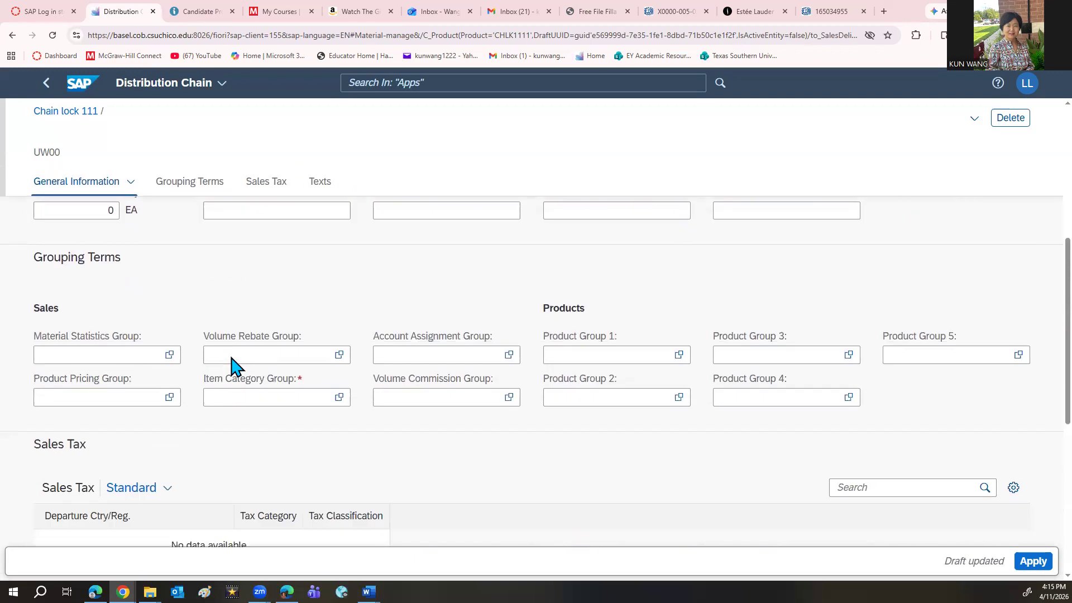
click(122, 355)
click(122, 358)
text(0001)
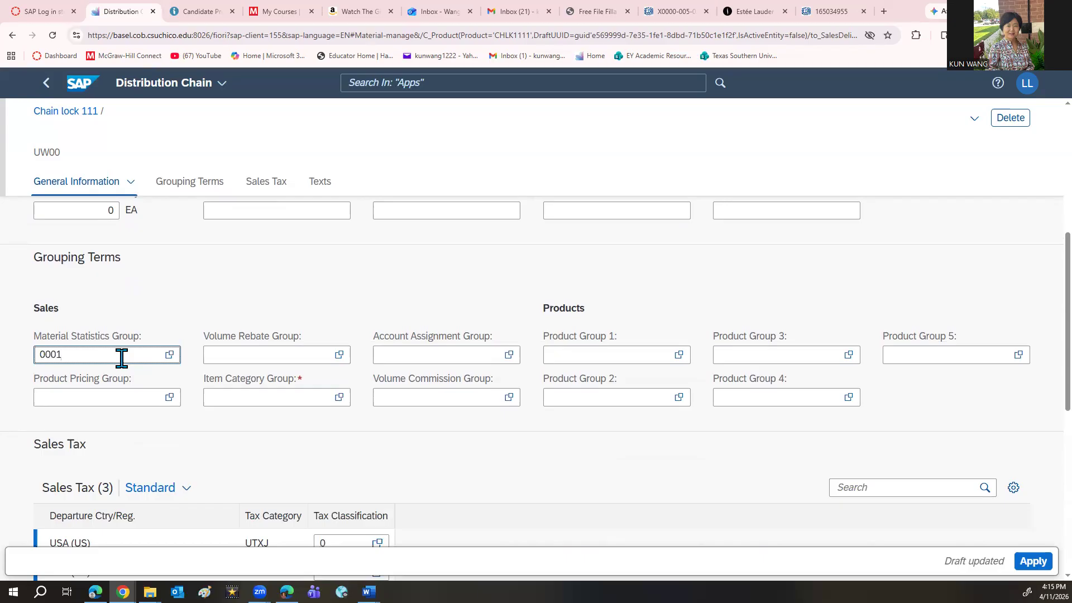
click(171, 355)
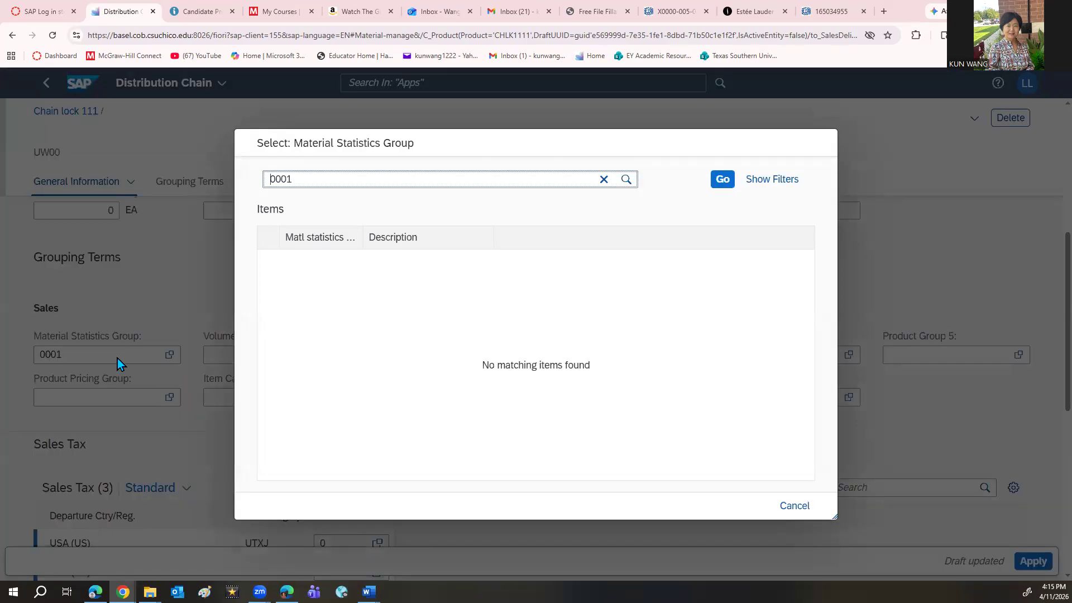
click(795, 506)
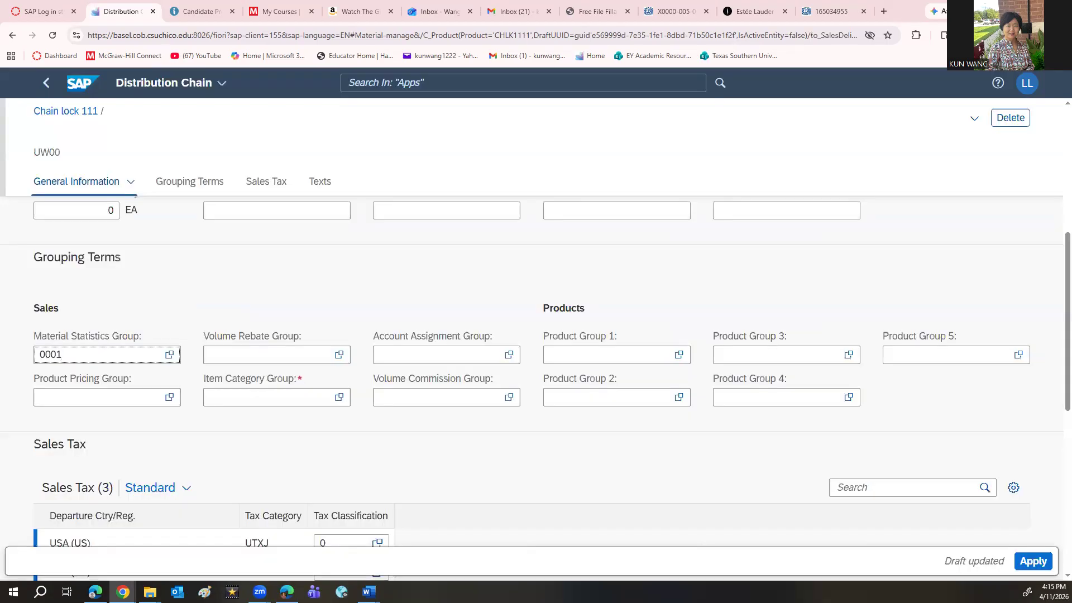
drag(76, 354, 5, 357)
key(BackSpace)
- Set the US West distribution chain's item category group to Make-to-order (0001)
click(228, 396)
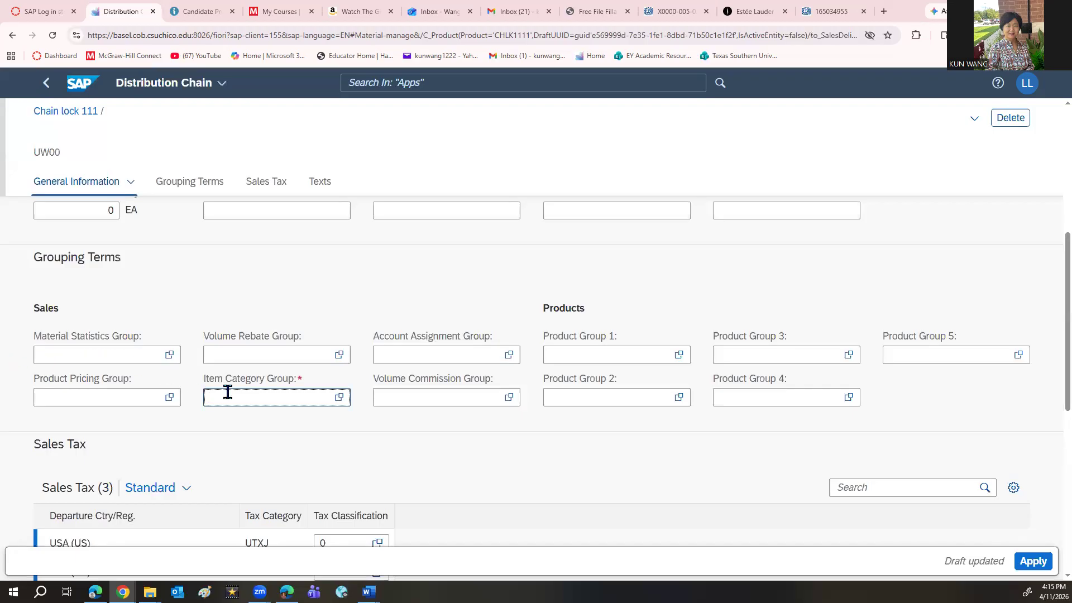
text(0001)
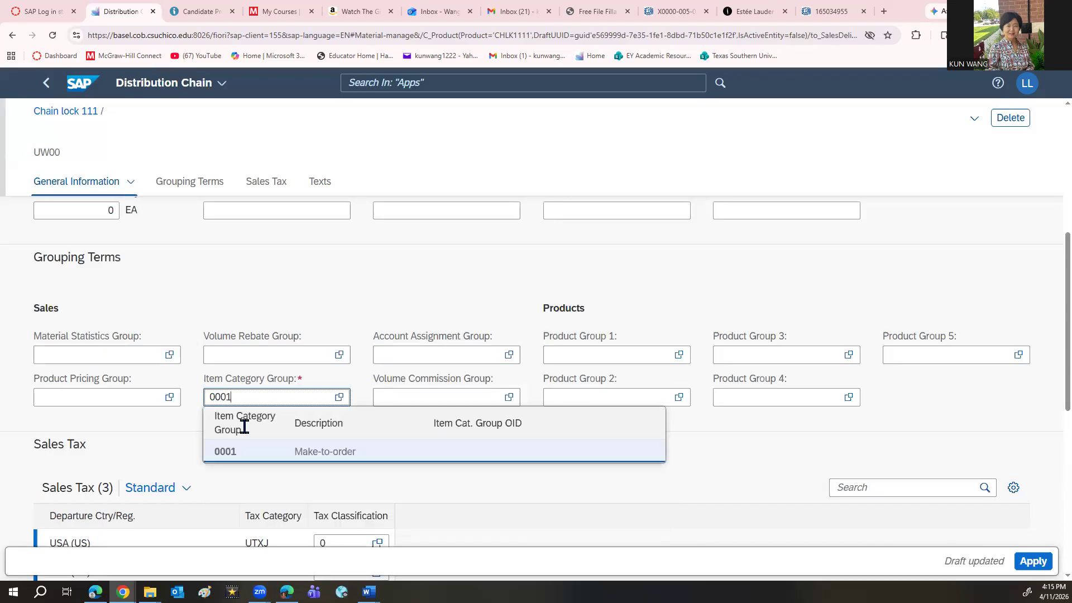
click(253, 457)
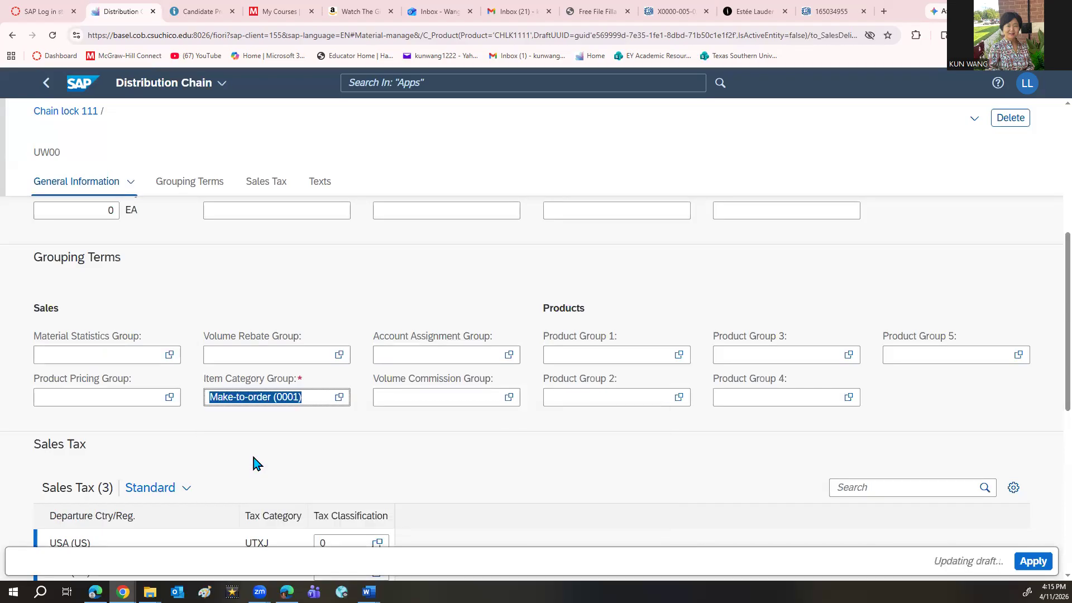
- Check the sales tax data, then apply the US West distribution chain and save the product
scroll(254, 455, down, 3)
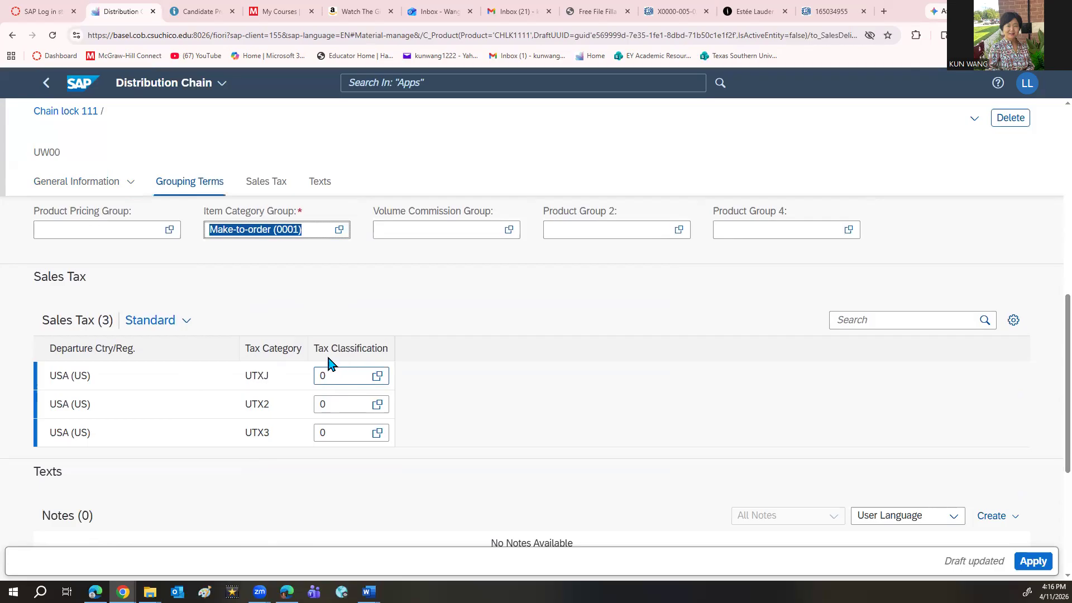
scroll(338, 378, down, 3)
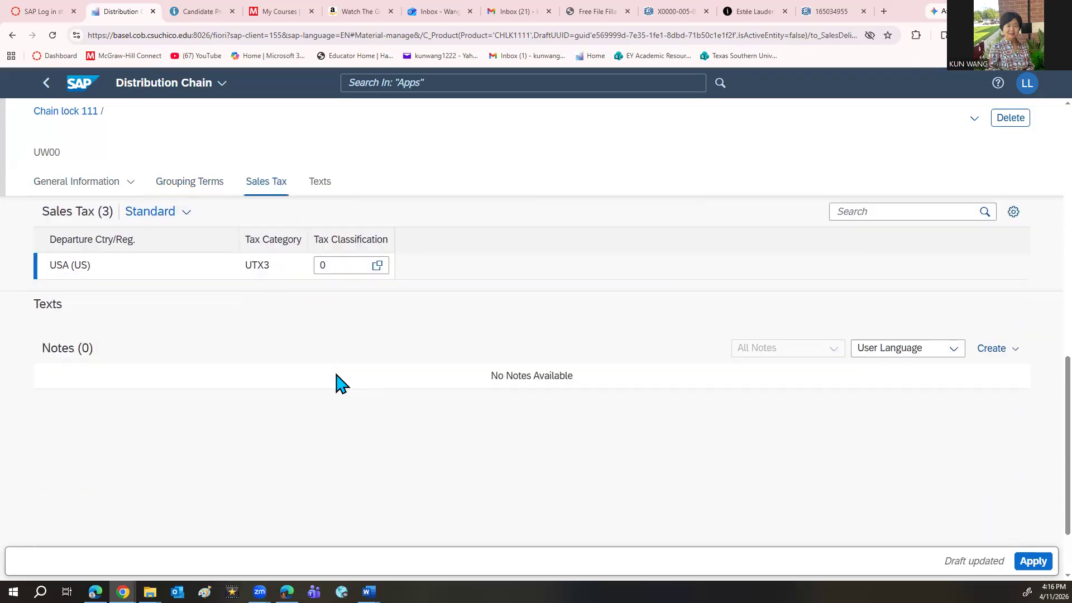
click(1033, 561)
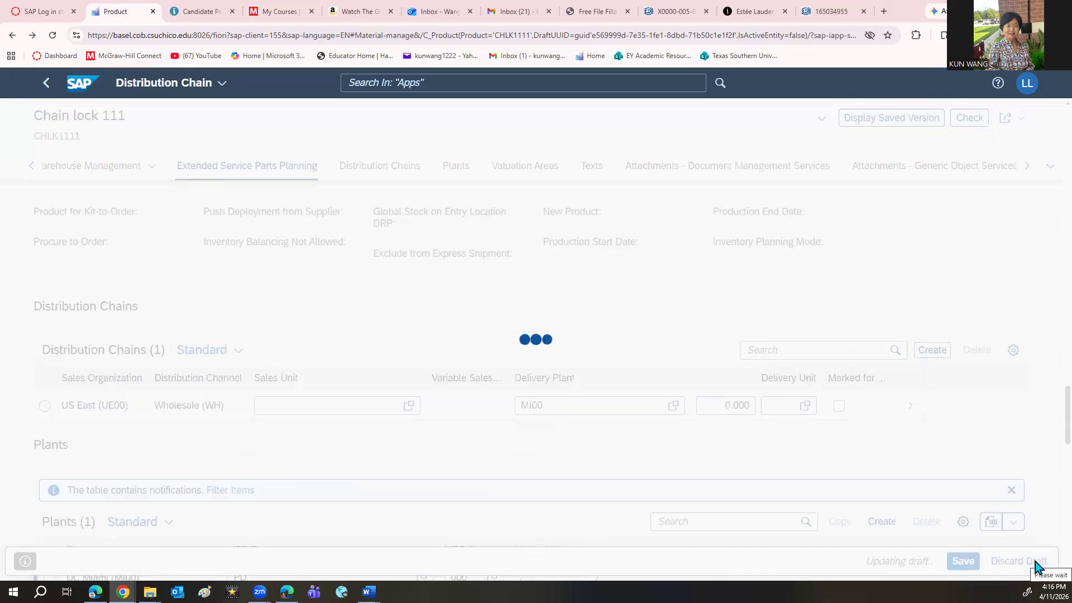
click(964, 561)
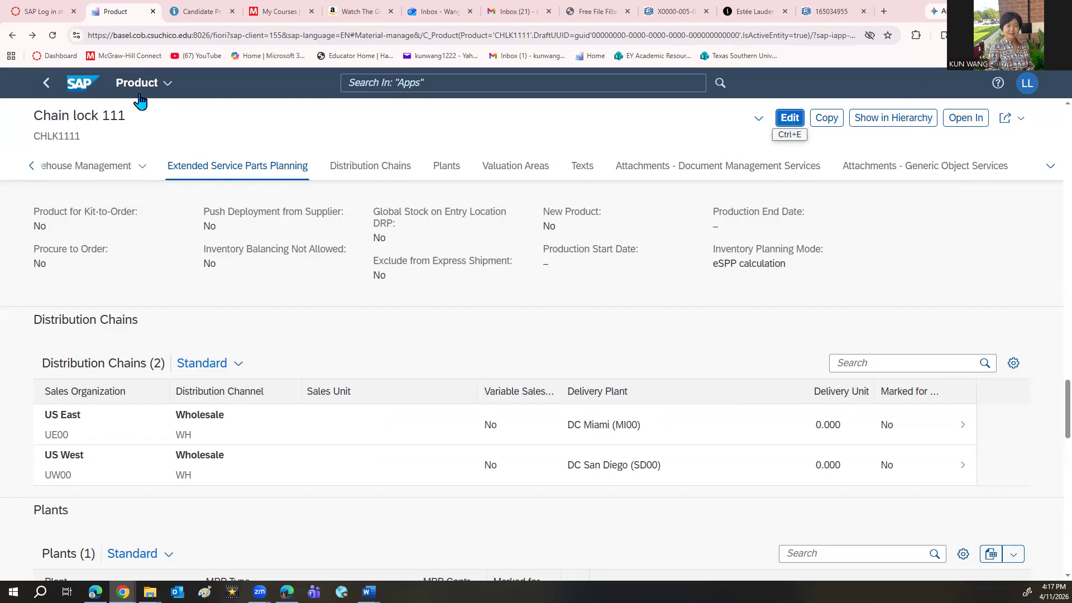
- Return to the Materials Management page and display the stock of material CHLK1111 in Stock - Single Material
click(157, 84)
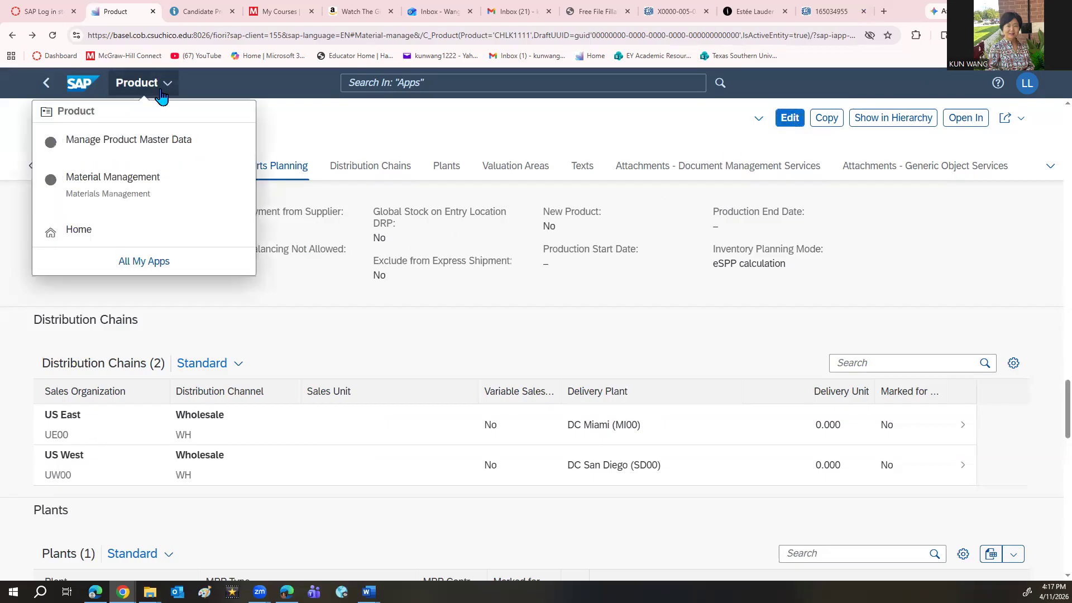
click(132, 194)
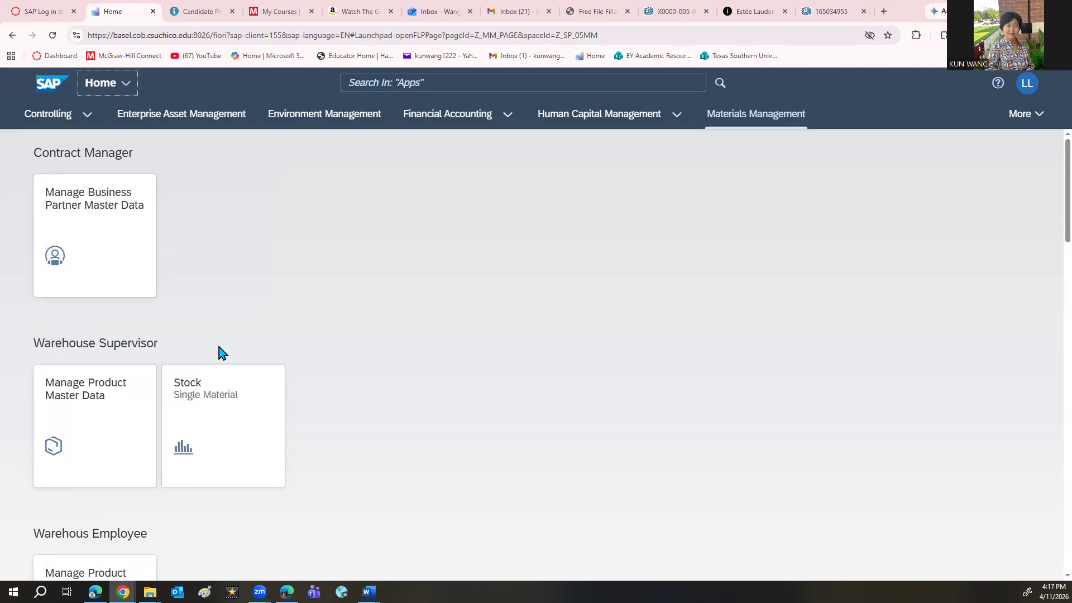
click(207, 425)
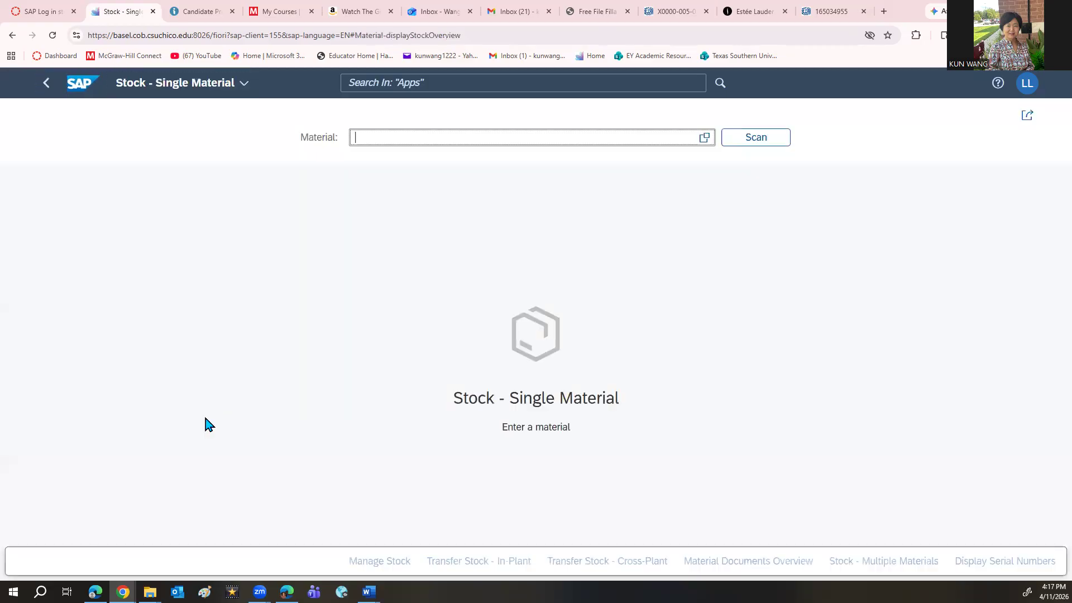
text(chlh)
key(BackSpace)
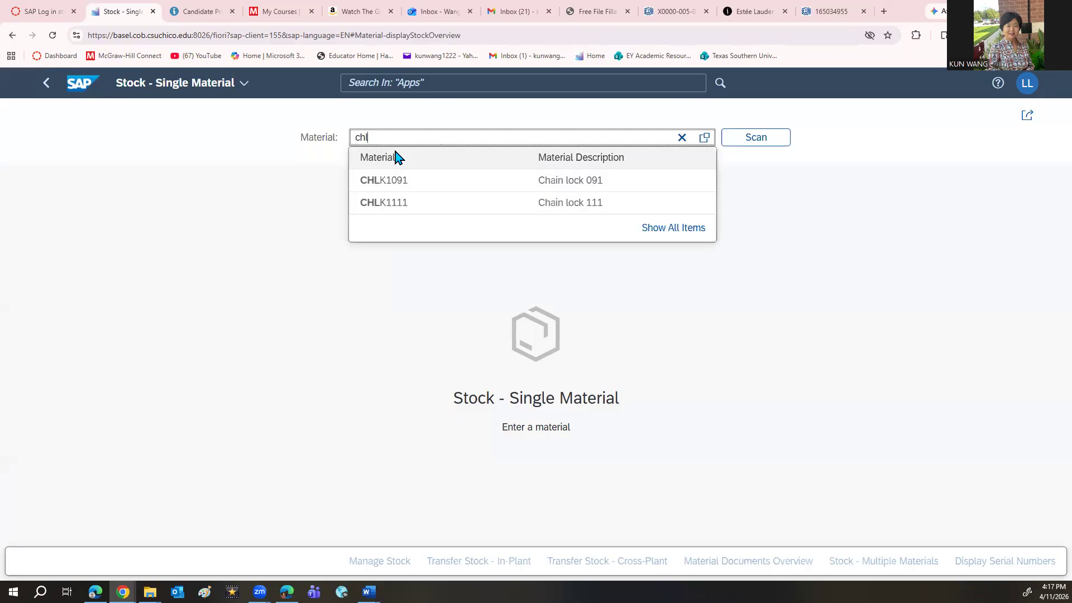
click(409, 204)
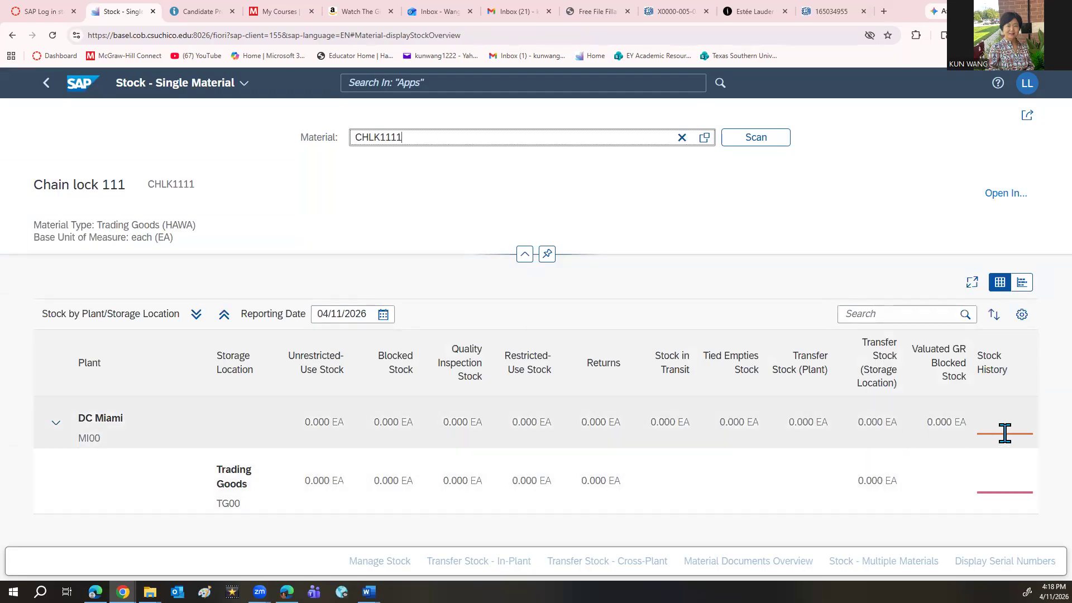
- Examine the stock history of CHLK1111 in plant DC Miami and return to the Materials Management page
mouse_move(1009, 428)
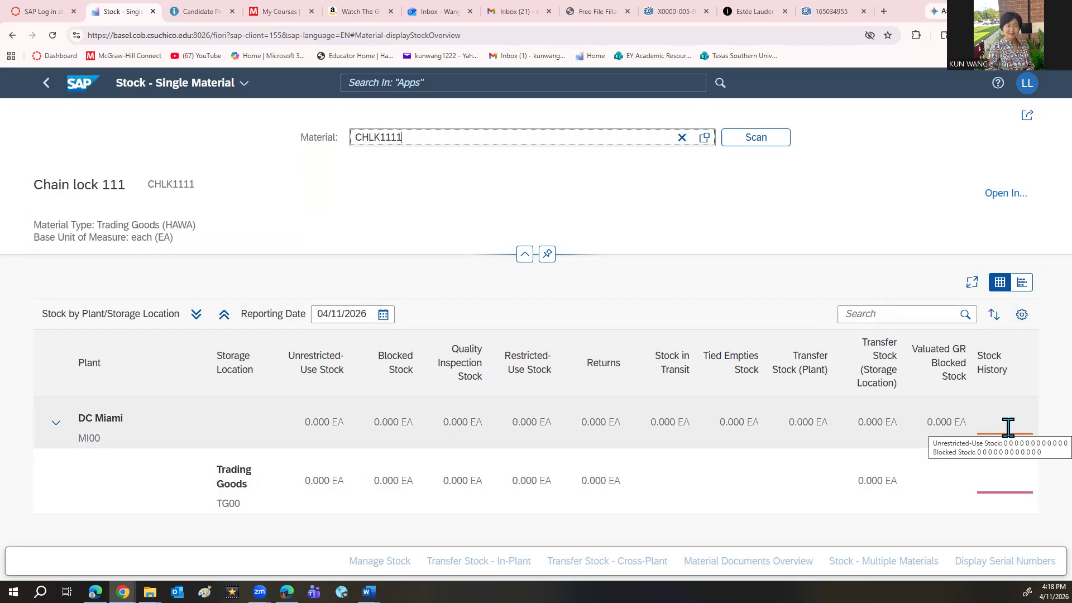
click(1008, 428)
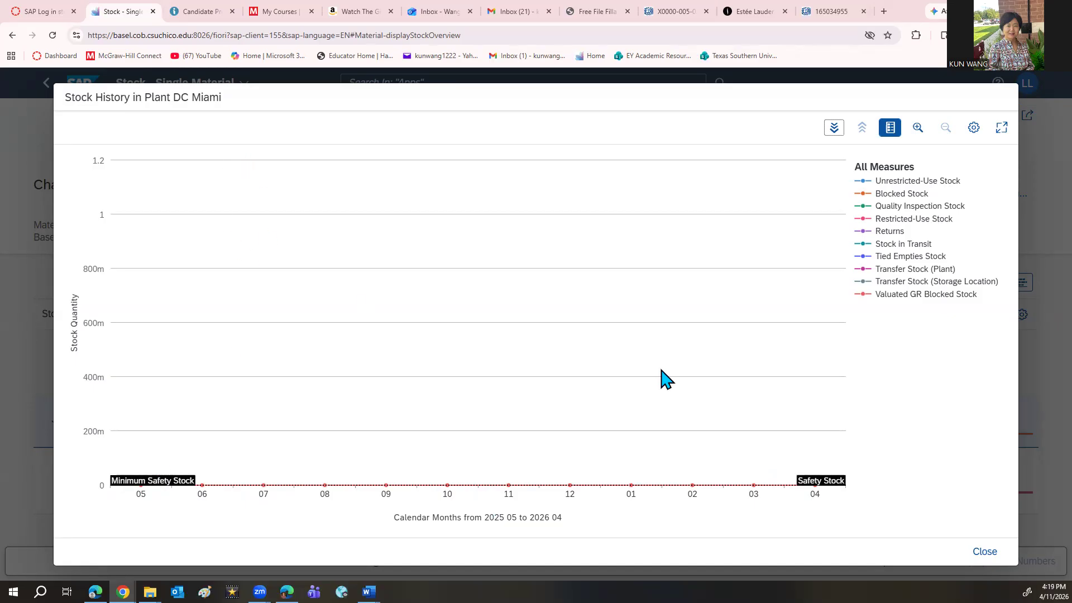
click(984, 551)
click(241, 82)
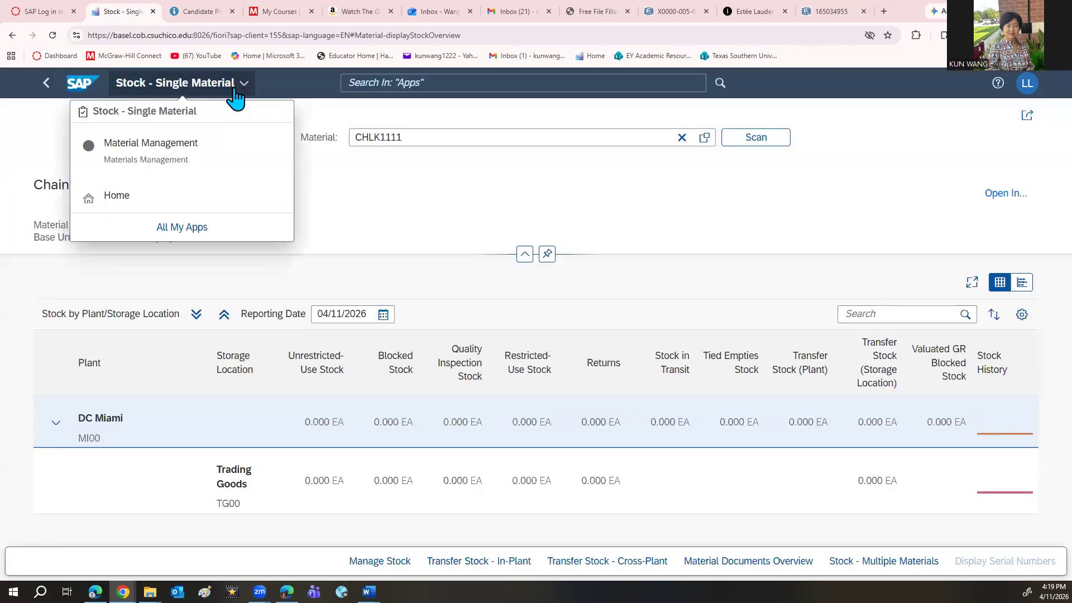
click(155, 162)
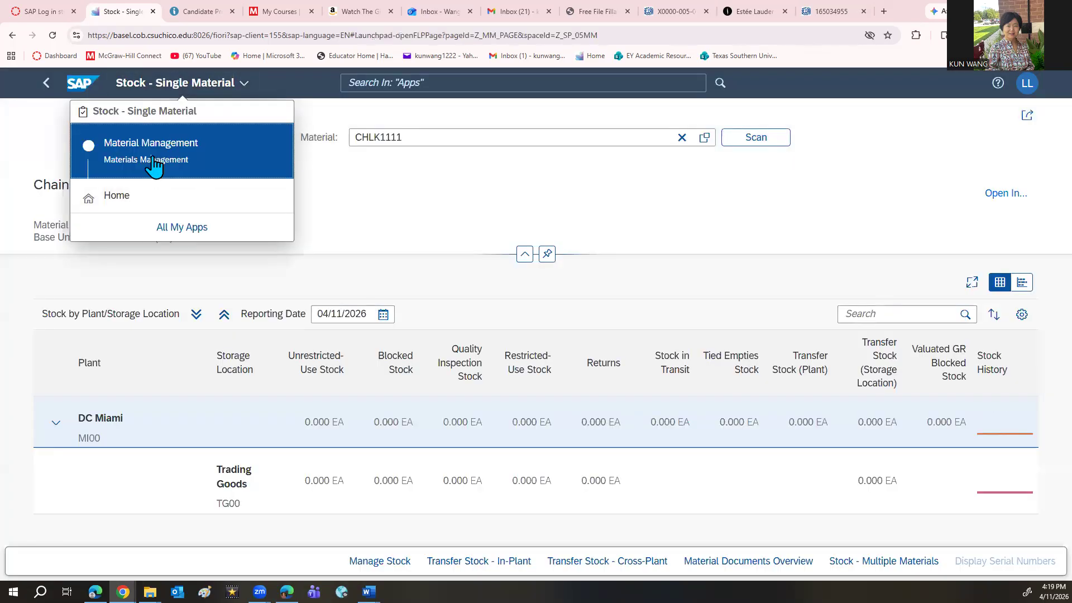